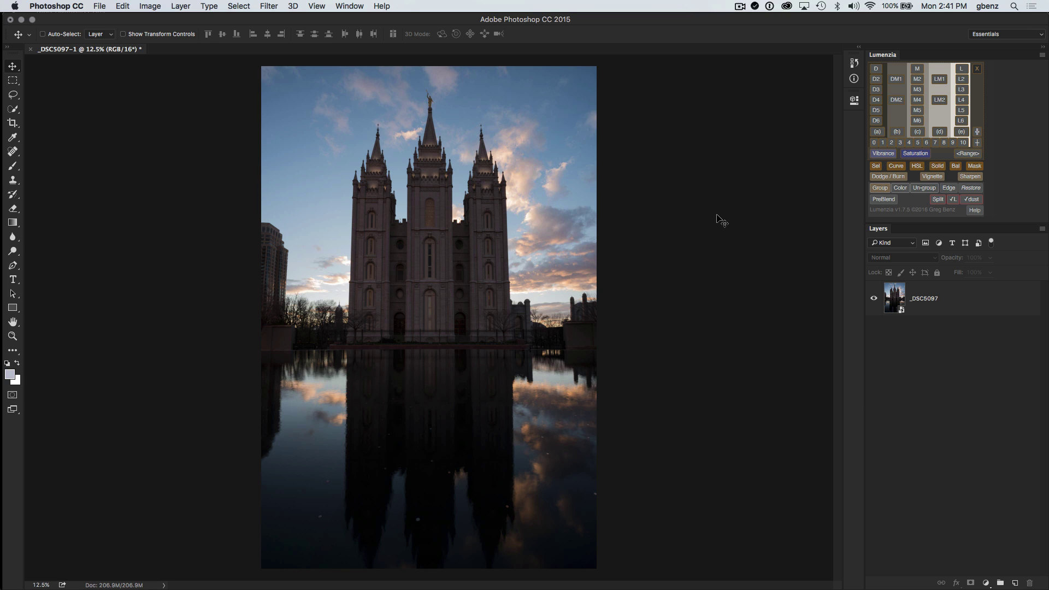
# - Open the Lumenzia Basics extension panel
pyautogui.click(346, 7)
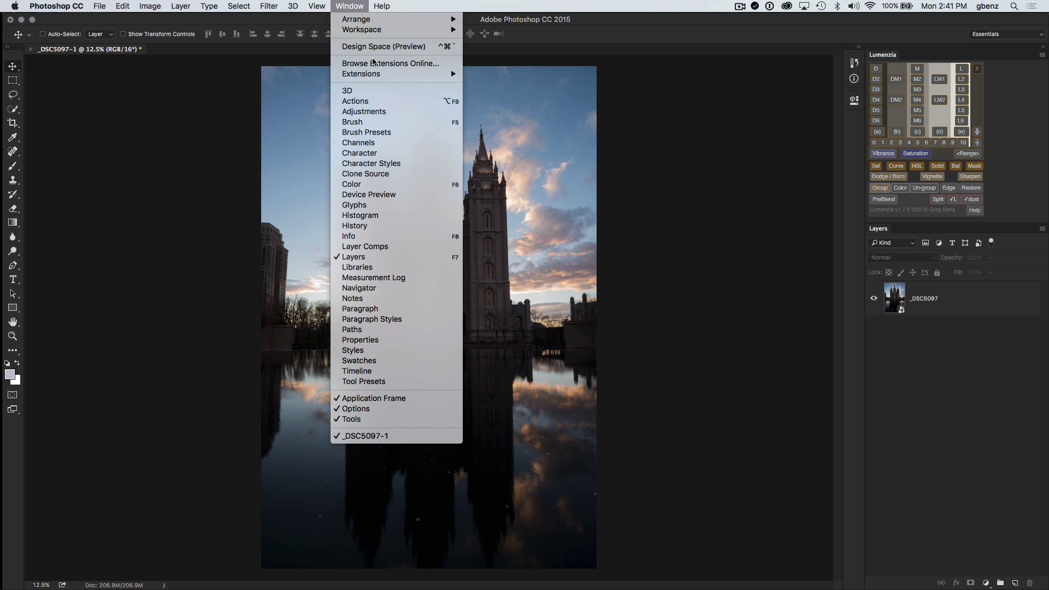
pyautogui.moveTo(378, 73)
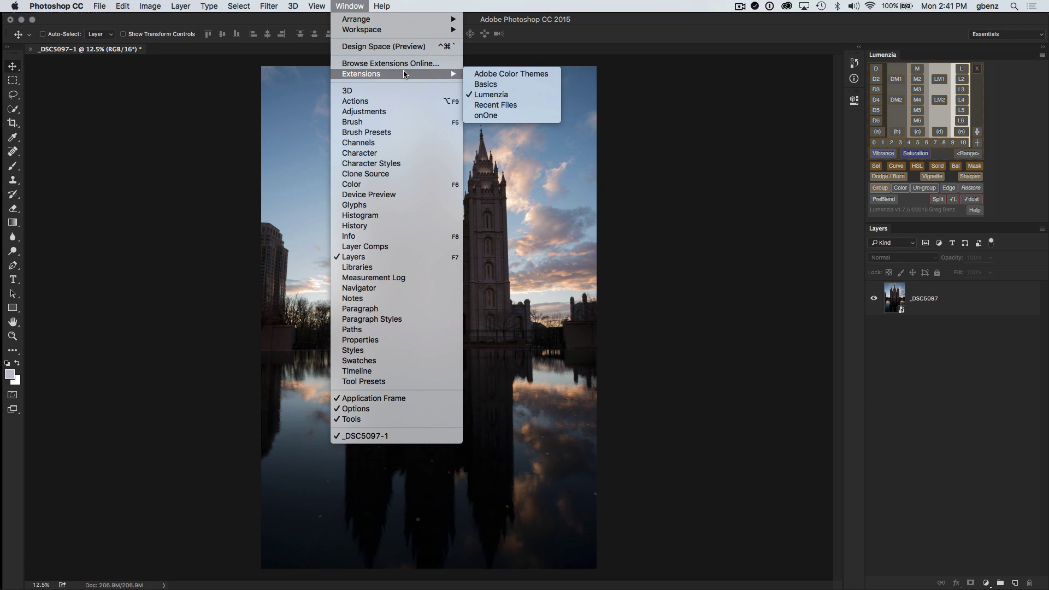
pyautogui.click(480, 85)
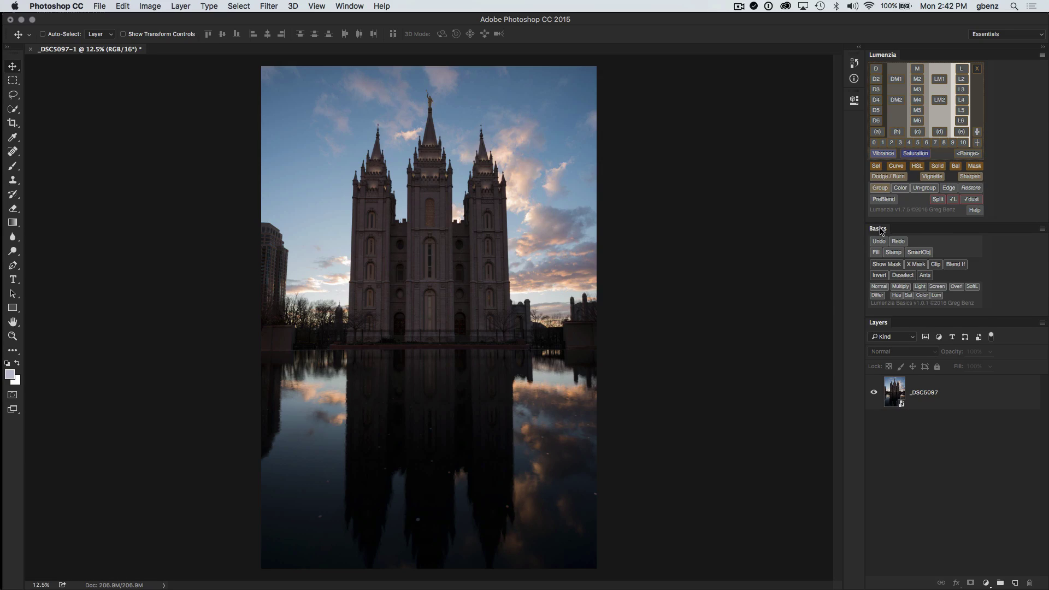
# - Group the Basics panel with the Lumenzia panel and switch between the two
pyautogui.moveTo(880, 230); pyautogui.dragTo(915, 56)
pyautogui.click(890, 55)
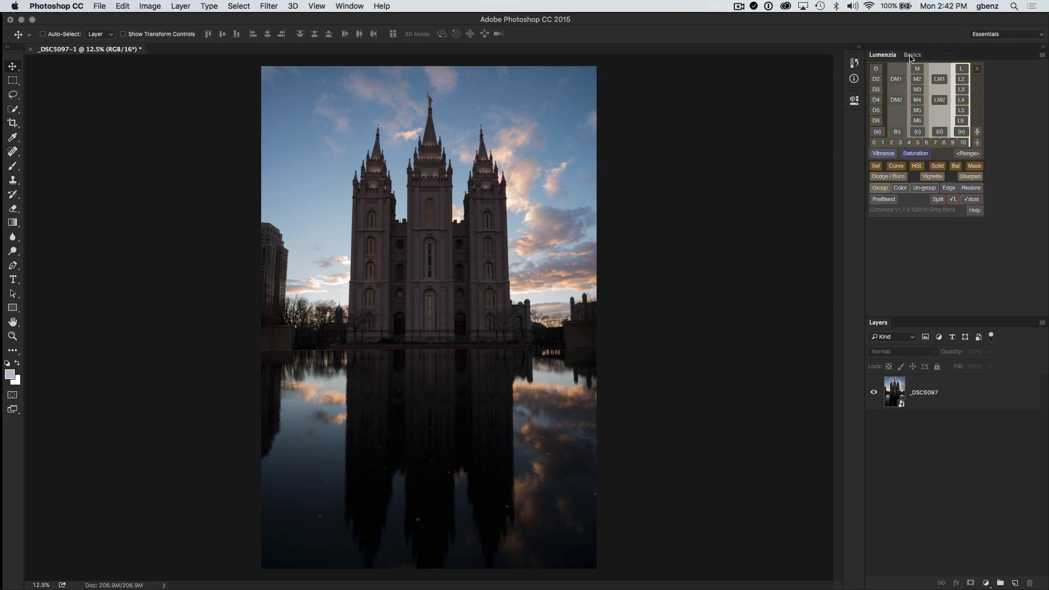
pyautogui.click(911, 56)
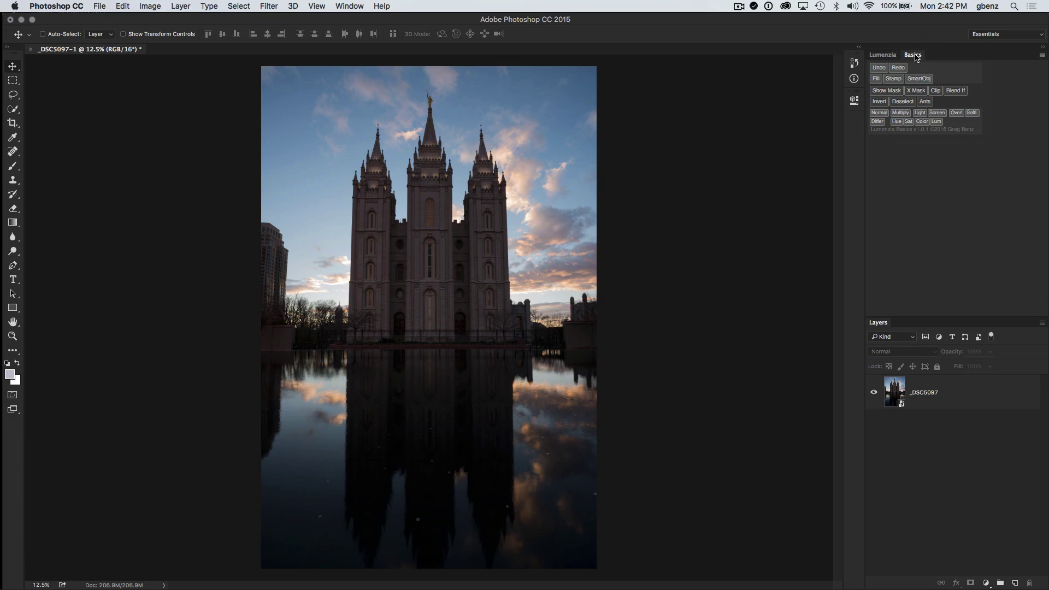
# - Separate the Basics panel, dock it between the Lumenzia and Layers panels, and tighten the panel heights
pyautogui.moveTo(916, 58); pyautogui.dragTo(724, 130)
pyautogui.click(855, 126)
pyautogui.moveTo(562, 121)
pyautogui.mouseDown()
pyautogui.moveTo(239, 188)
pyautogui.moveTo(56, 149)
pyautogui.moveTo(61, 141)
pyautogui.moveTo(893, 258)
pyautogui.moveTo(929, 326)
pyautogui.moveTo(920, 317)
pyautogui.mouseUp()
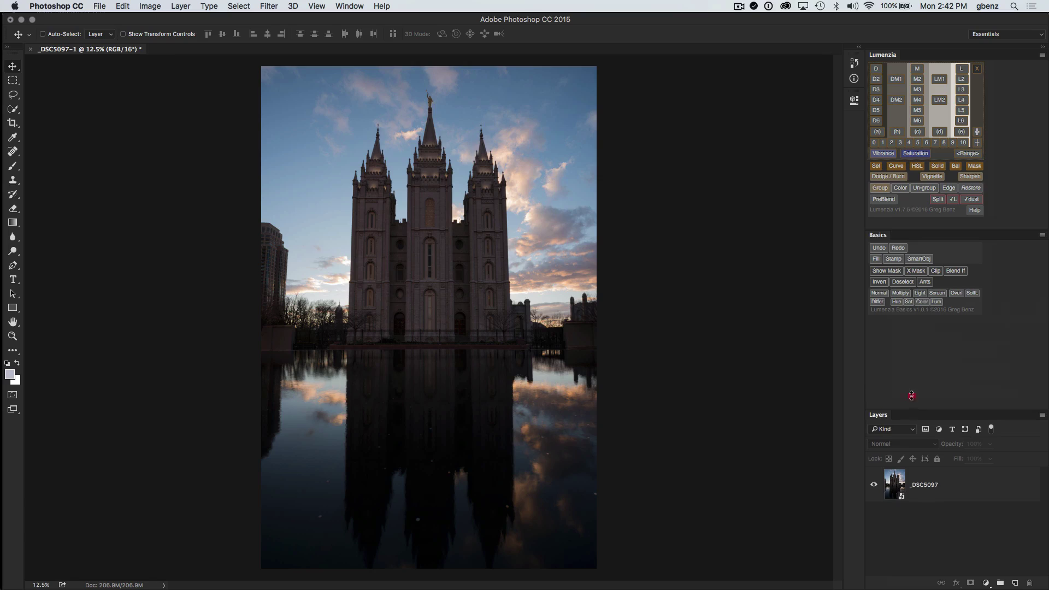
pyautogui.moveTo(911, 410); pyautogui.dragTo(913, 321)
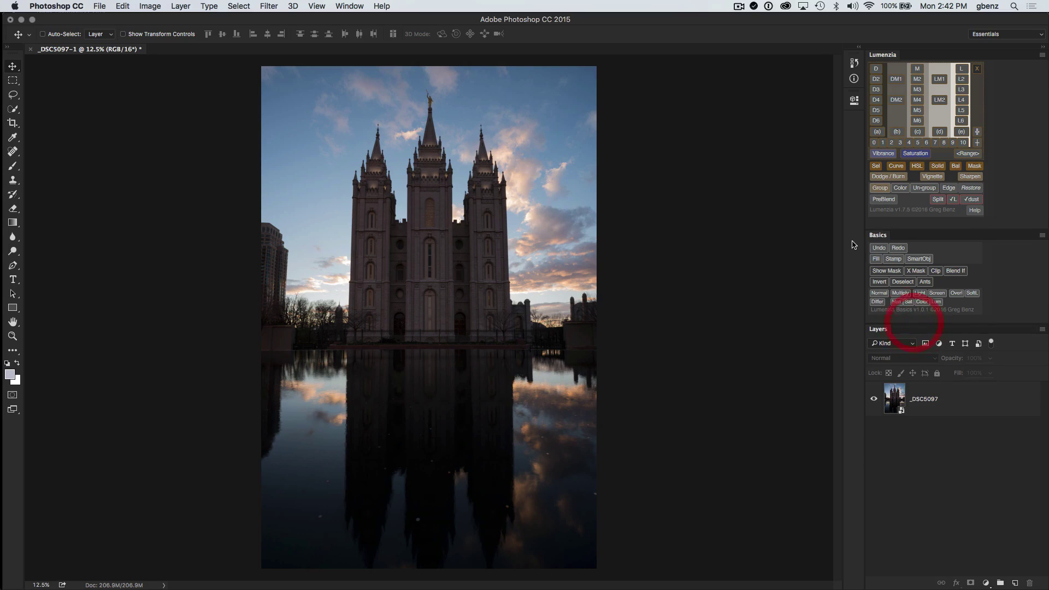
pyautogui.click(883, 237)
pyautogui.click(886, 238)
pyautogui.moveTo(899, 230); pyautogui.dragTo(899, 224)
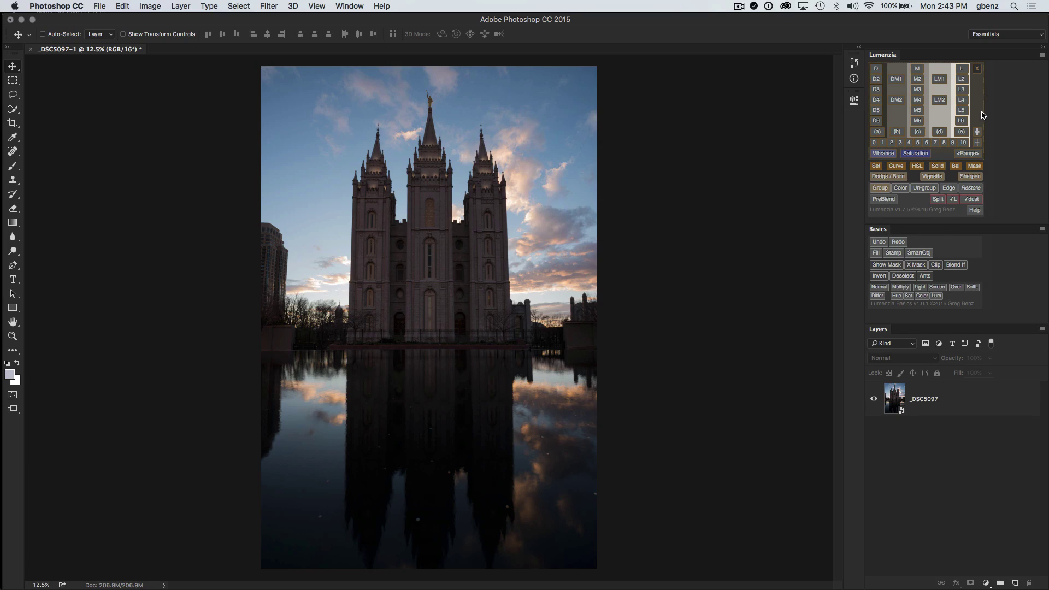
# - Preview the L4 and L2 luminosity masks and add a Curves adjustment layer masked with L2
pyautogui.click(963, 100)
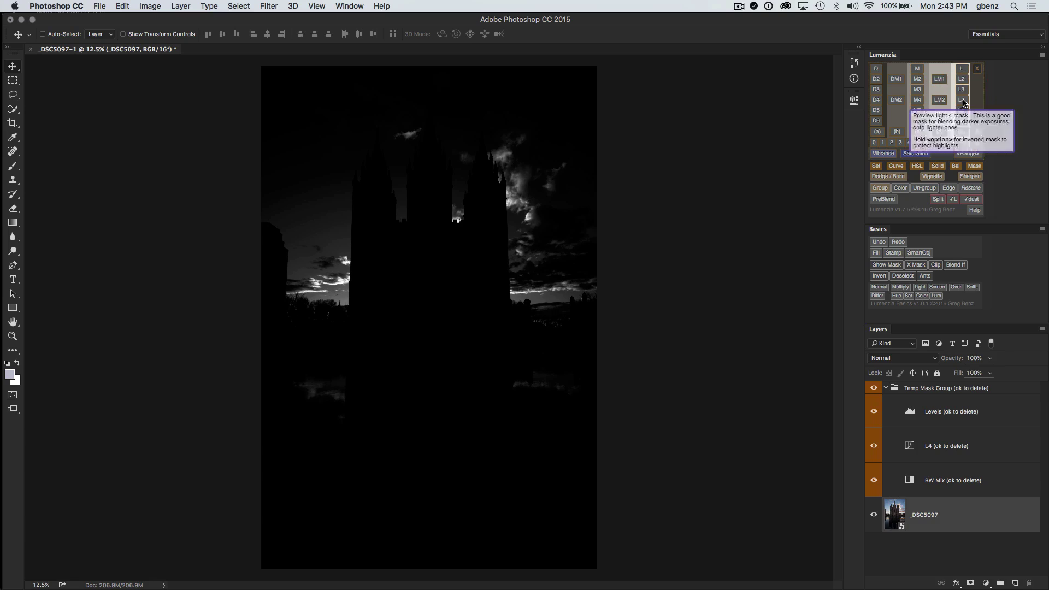
pyautogui.click(962, 79)
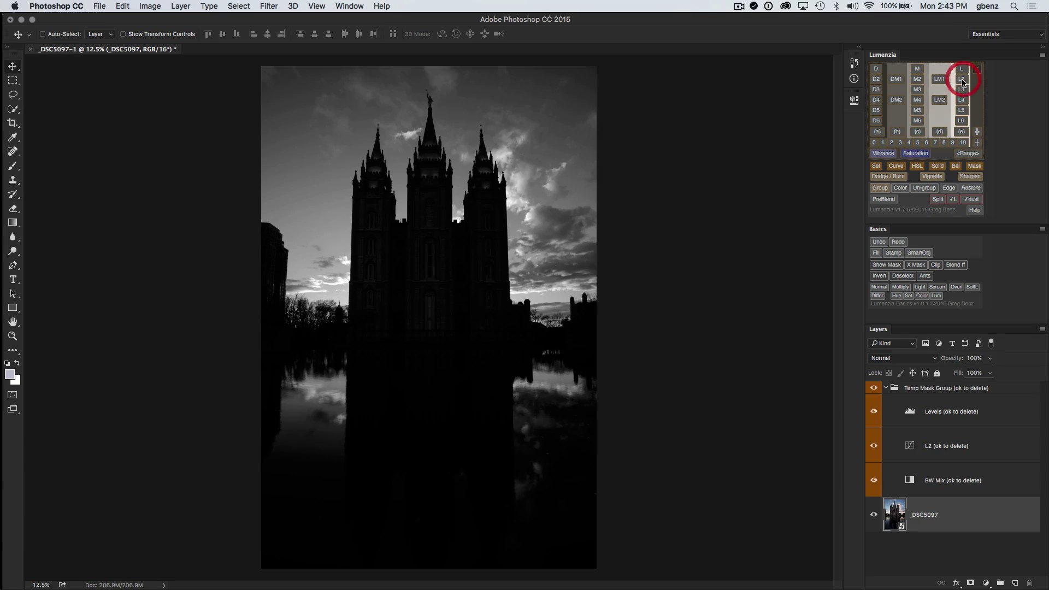
pyautogui.click(899, 166)
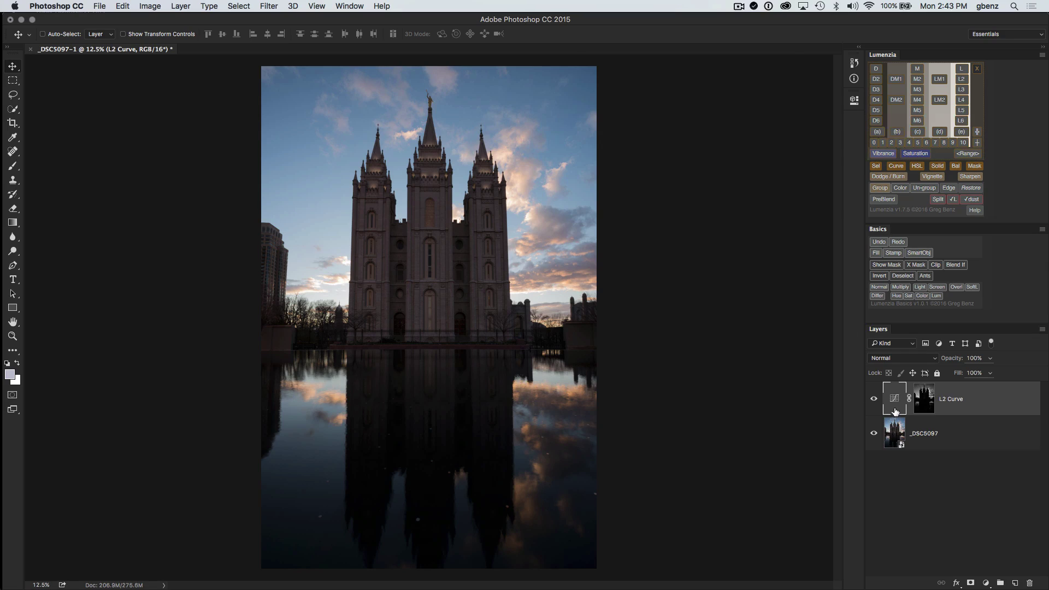
# - Shape the L2 Curve layer's RGB curve with points at input 142, output 73 and input 200, output 197
pyautogui.doubleClick(895, 402)
pyautogui.moveTo(739, 227); pyautogui.dragTo(753, 250)
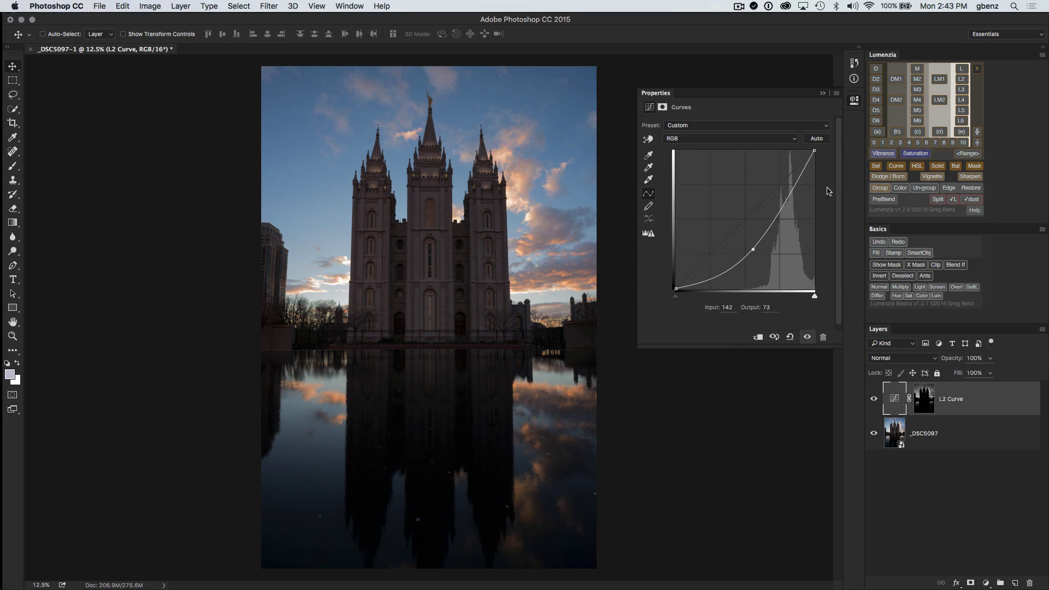
pyautogui.moveTo(796, 185); pyautogui.dragTo(784, 182)
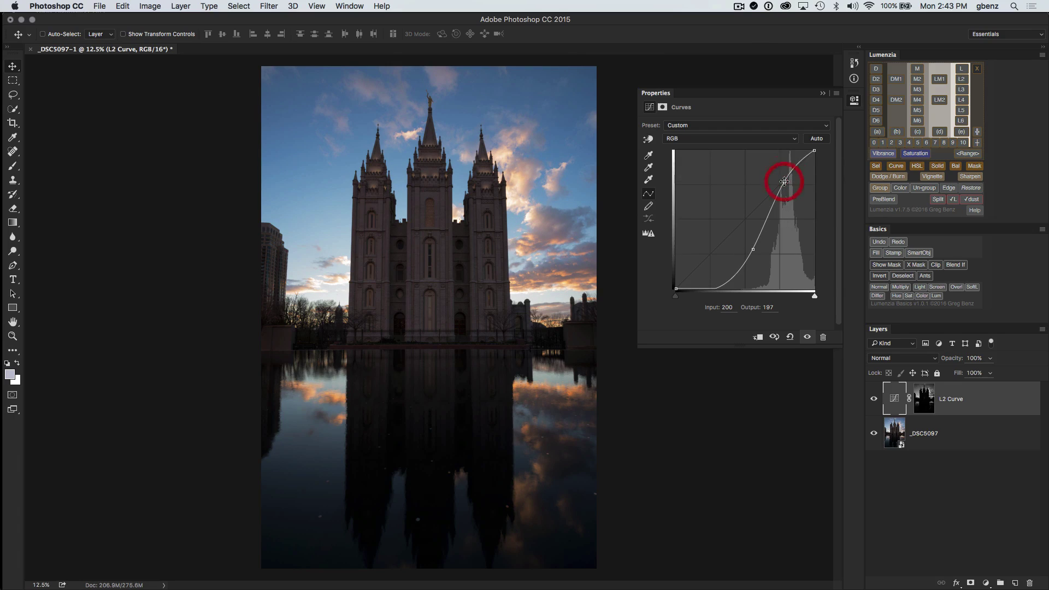
pyautogui.click(854, 101)
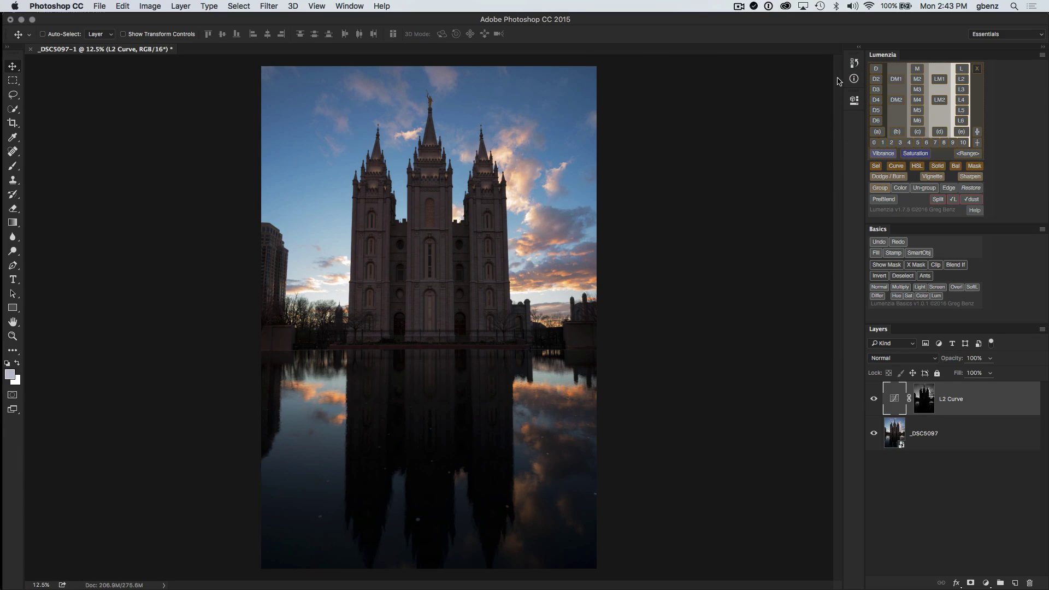
# - Show the document history and undo a long series of edits, going back past the L2 curve and mask
pyautogui.click(855, 64)
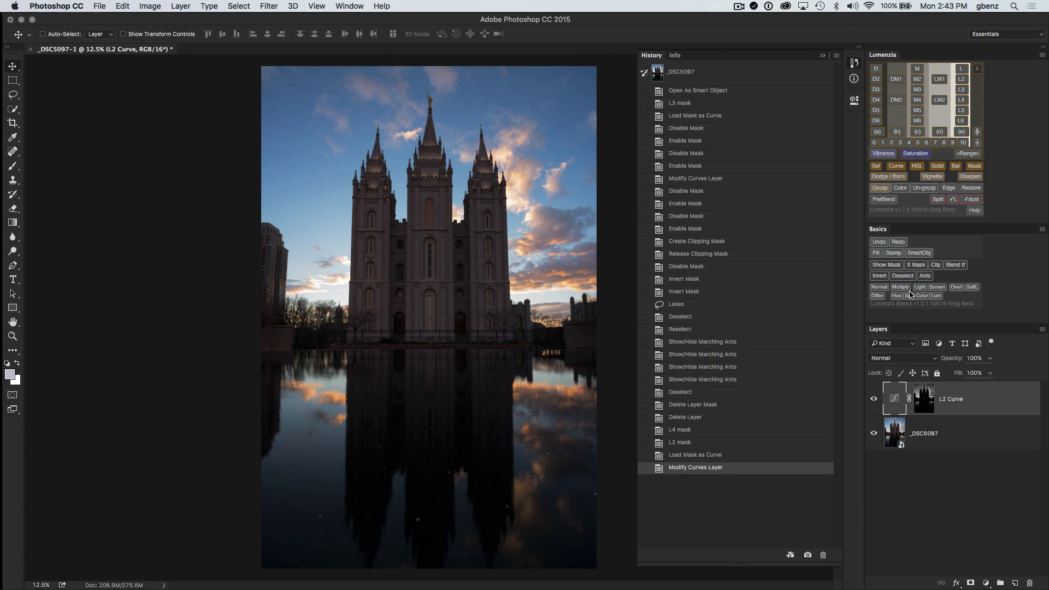
pyautogui.click(879, 243)
pyautogui.click(879, 243)
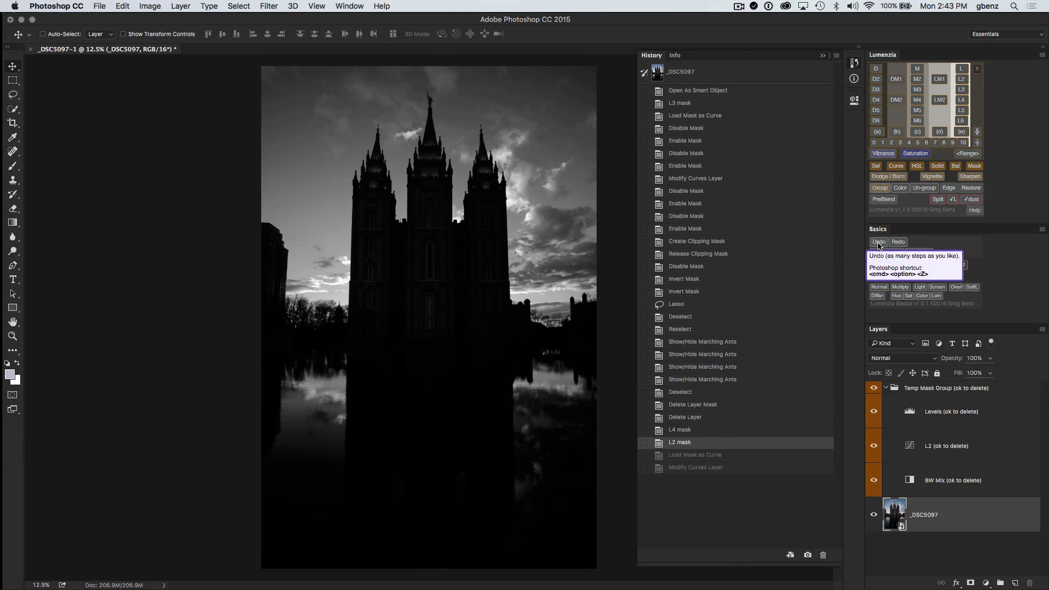
pyautogui.click(879, 242)
pyautogui.click(879, 242)
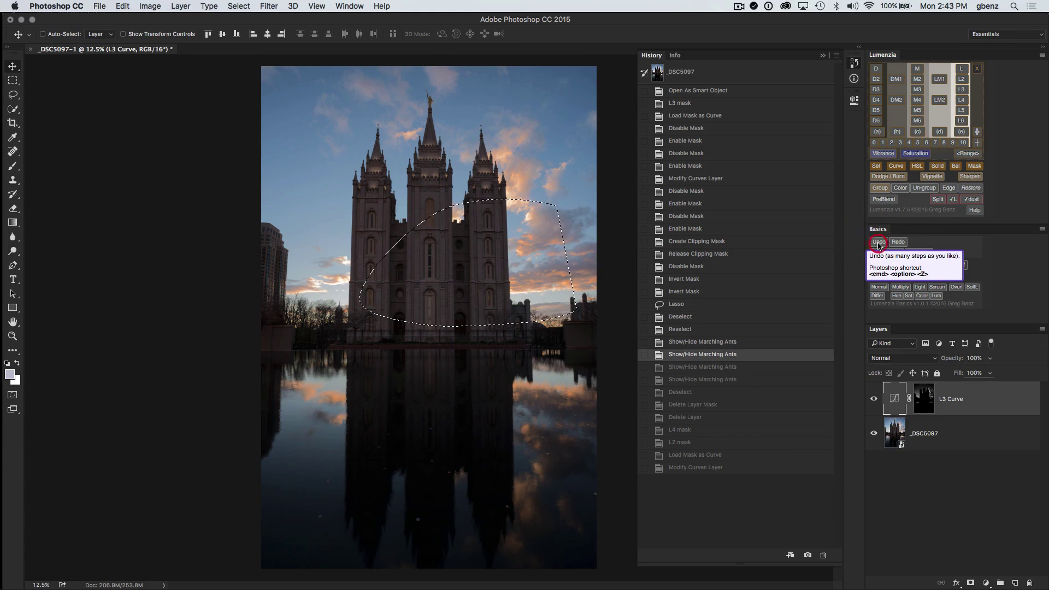
pyautogui.click(879, 242)
pyautogui.click(878, 242)
pyautogui.click(878, 242)
pyautogui.click(878, 242)
pyautogui.click(879, 242)
pyautogui.click(878, 242)
pyautogui.click(879, 242)
# - Redo all the undone edits up to the last curves modification and hide the history
pyautogui.click(898, 242)
pyautogui.click(898, 242)
pyautogui.click(898, 242)
pyautogui.click(898, 242)
pyautogui.click(898, 242)
pyautogui.click(897, 242)
pyautogui.click(898, 242)
pyautogui.click(898, 242)
pyautogui.click(898, 242)
pyautogui.click(898, 242)
pyautogui.click(898, 242)
pyautogui.click(898, 242)
pyautogui.click(897, 243)
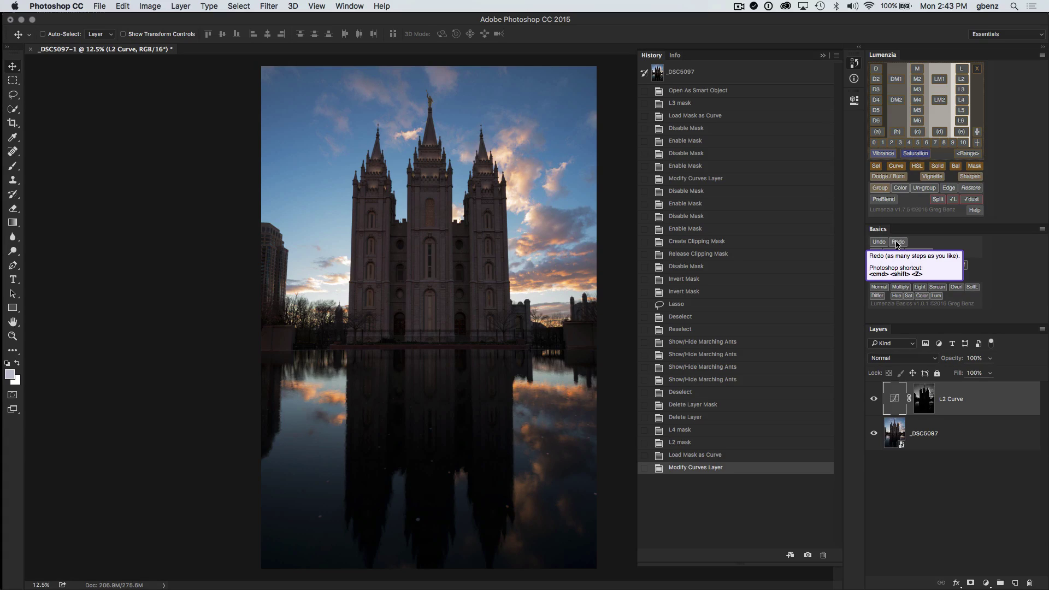
pyautogui.click(854, 63)
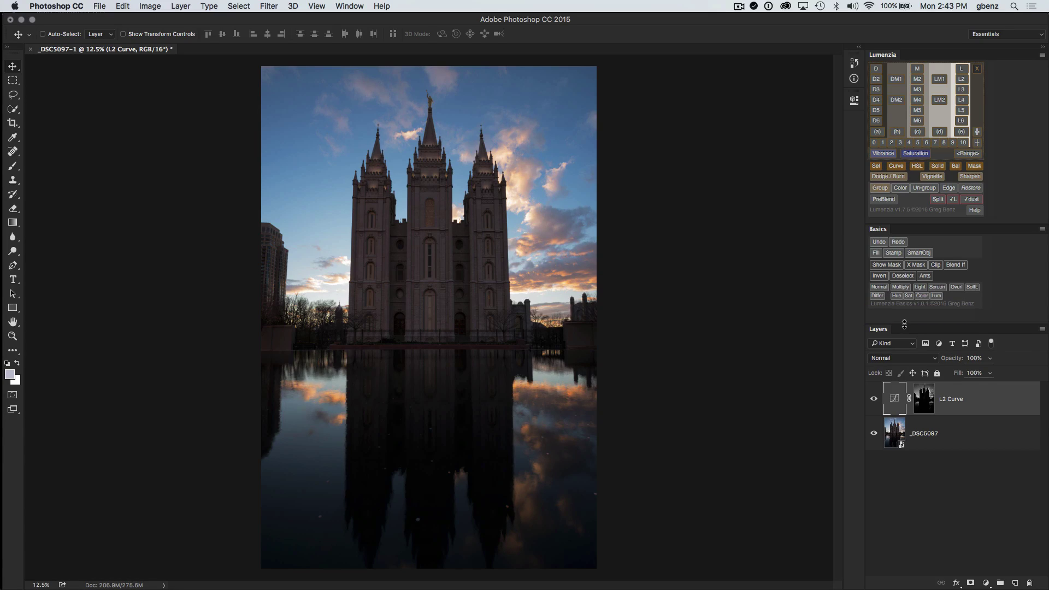
# - Adjust the Basics panel's height so the Layers panel sits directly beneath its controls
pyautogui.moveTo(905, 325); pyautogui.dragTo(905, 357)
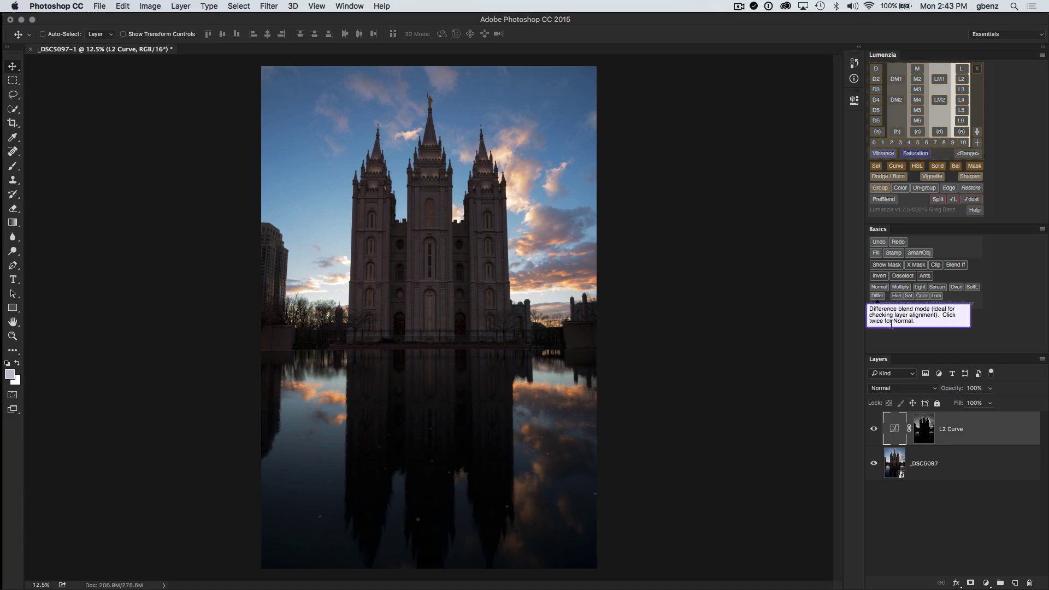
pyautogui.moveTo(907, 356); pyautogui.dragTo(903, 315)
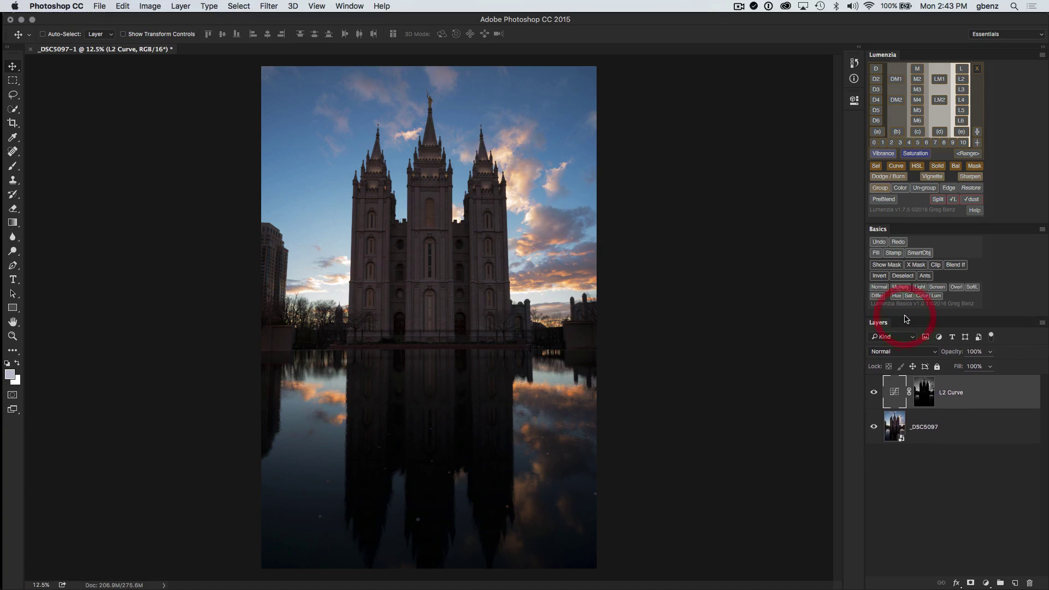
# - Create a stamp layer from the visible layers and undo it
pyautogui.click(893, 254)
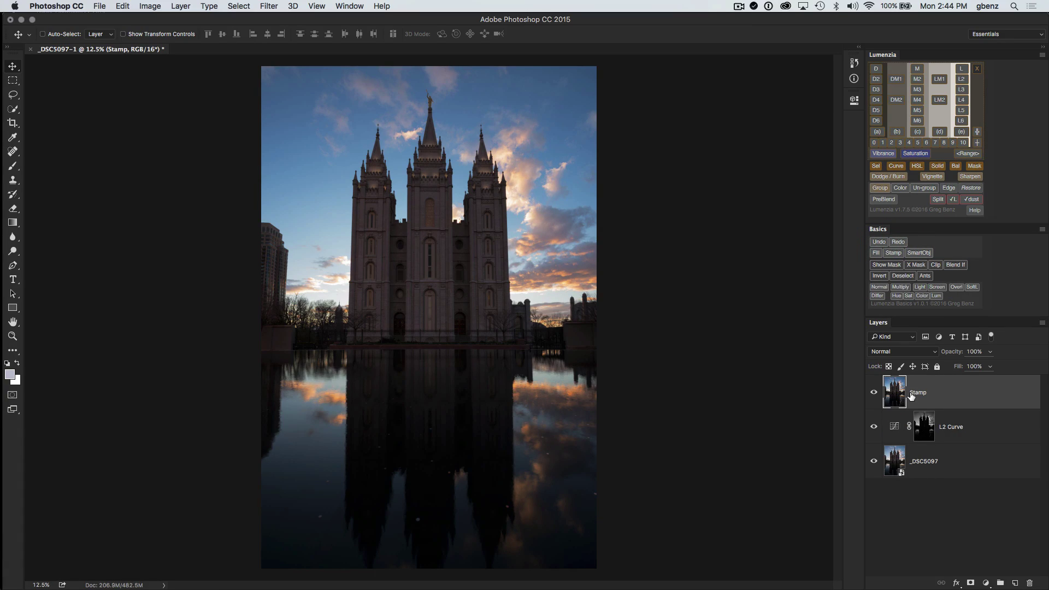
pyautogui.press('super+z')
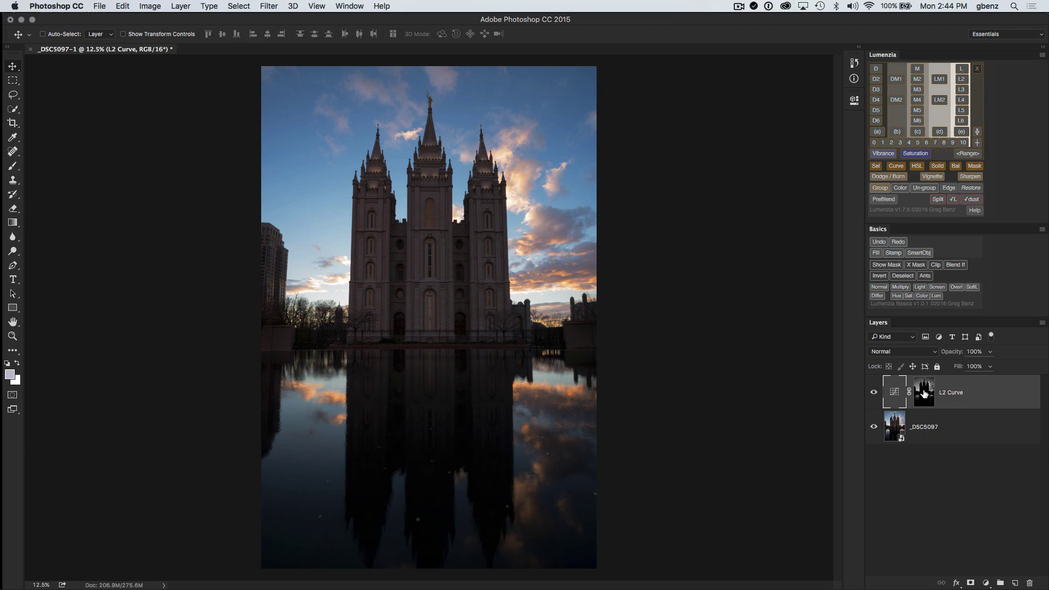
# - Toggle the view between the L2 Curve layer's mask and the image, ending on the image
pyautogui.click(886, 265)
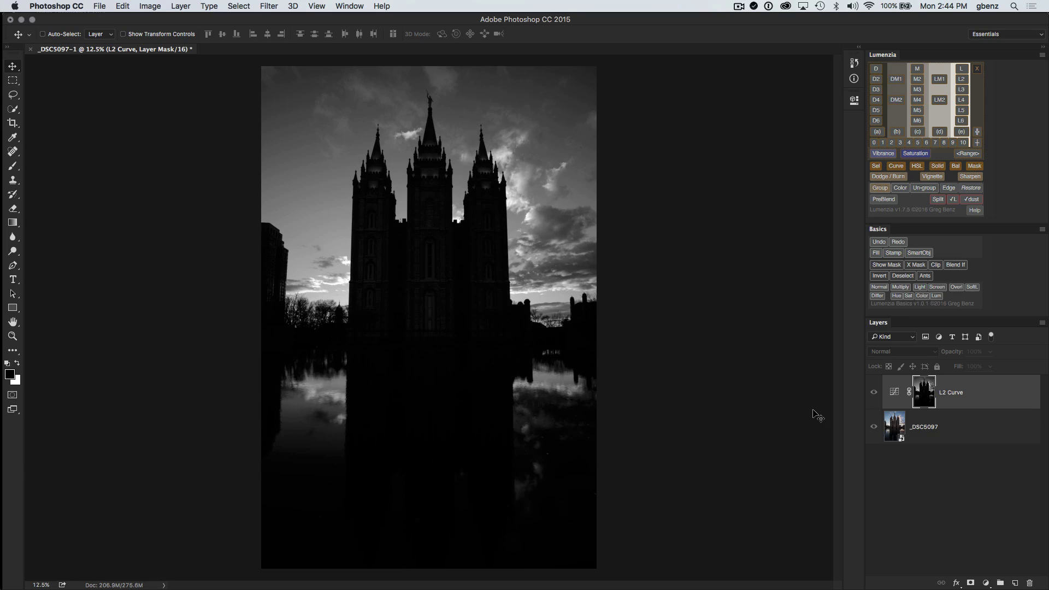
pyautogui.keyDown('alt'); pyautogui.click(926, 389); pyautogui.keyUp('alt')
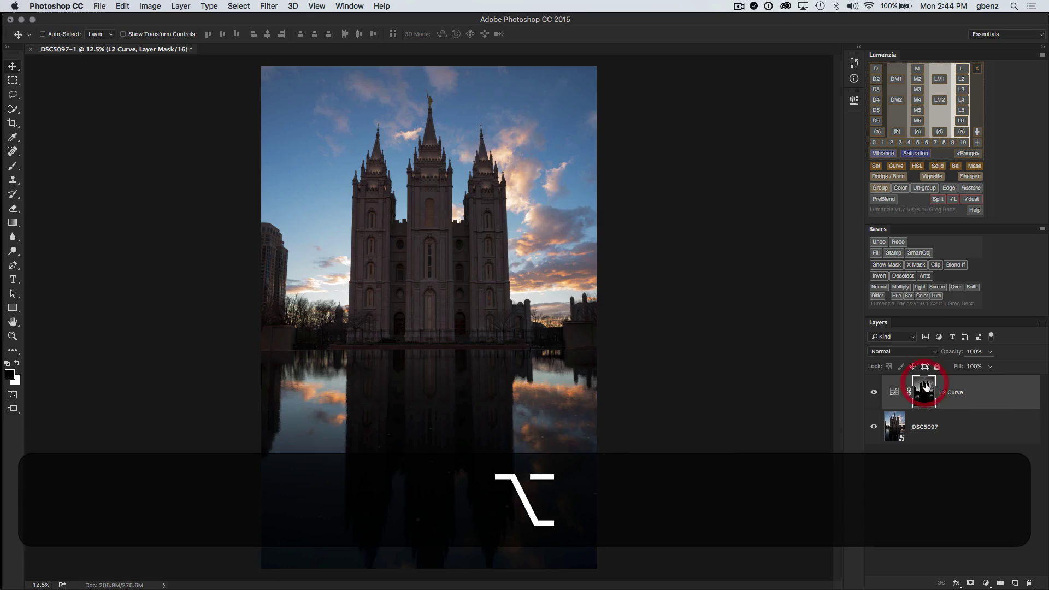
pyautogui.keyDown('alt'); pyautogui.click(925, 389); pyautogui.keyUp('alt')
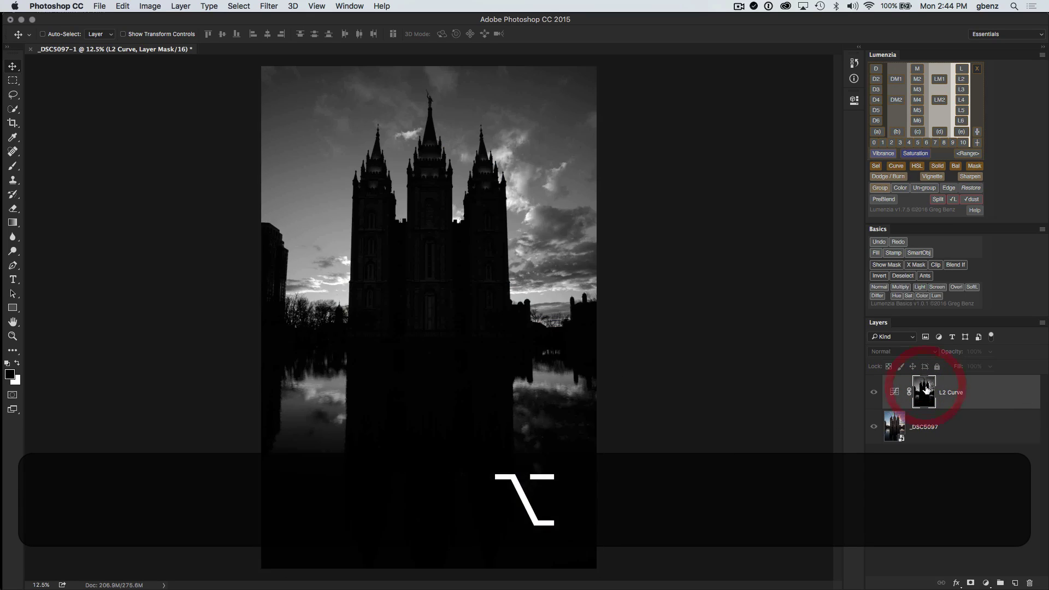
pyautogui.click(893, 266)
pyautogui.click(893, 265)
pyautogui.click(893, 266)
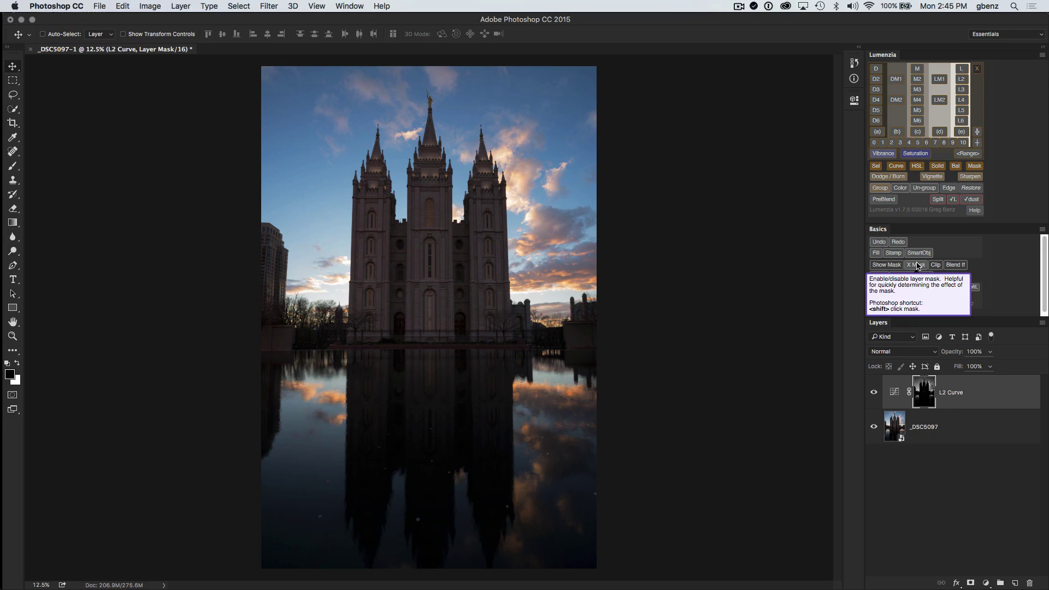
# - Disable and re-enable the L2 Curve layer's mask twice to compare its effect on the image
pyautogui.click(918, 266)
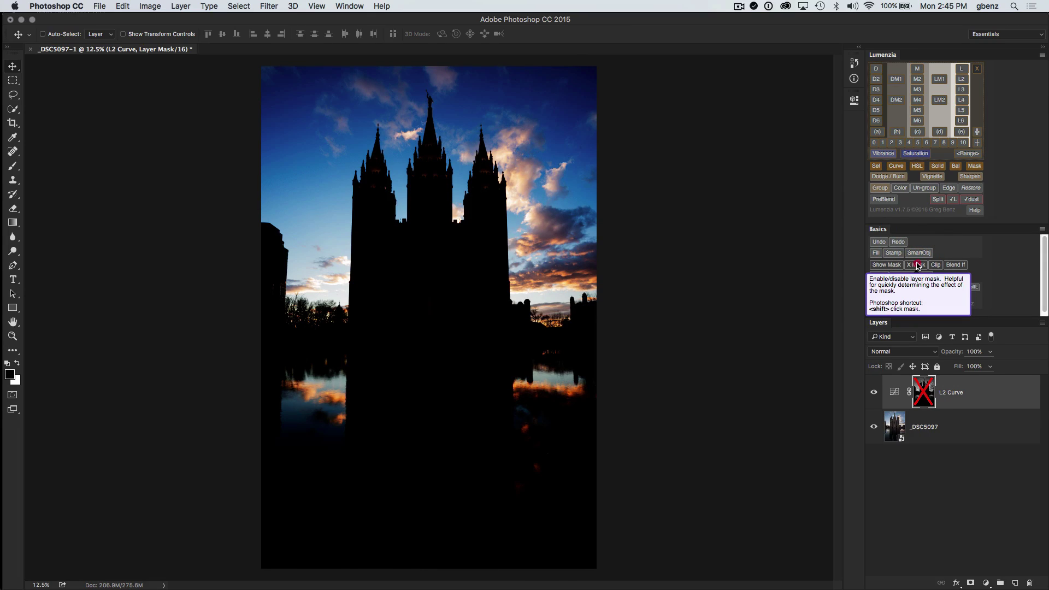
pyautogui.click(918, 267)
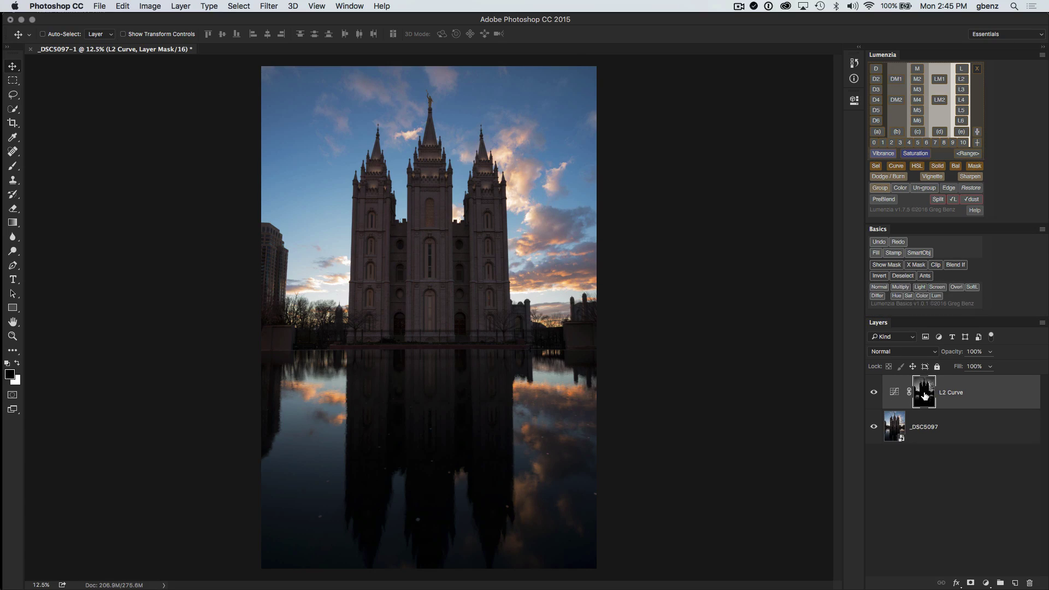
pyautogui.click(913, 266)
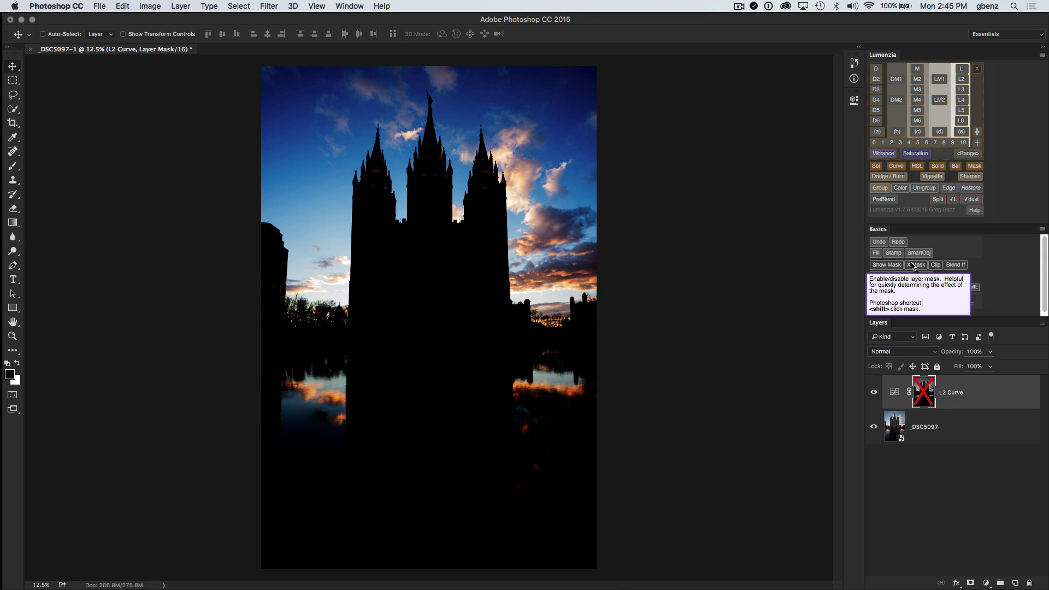
pyautogui.click(914, 266)
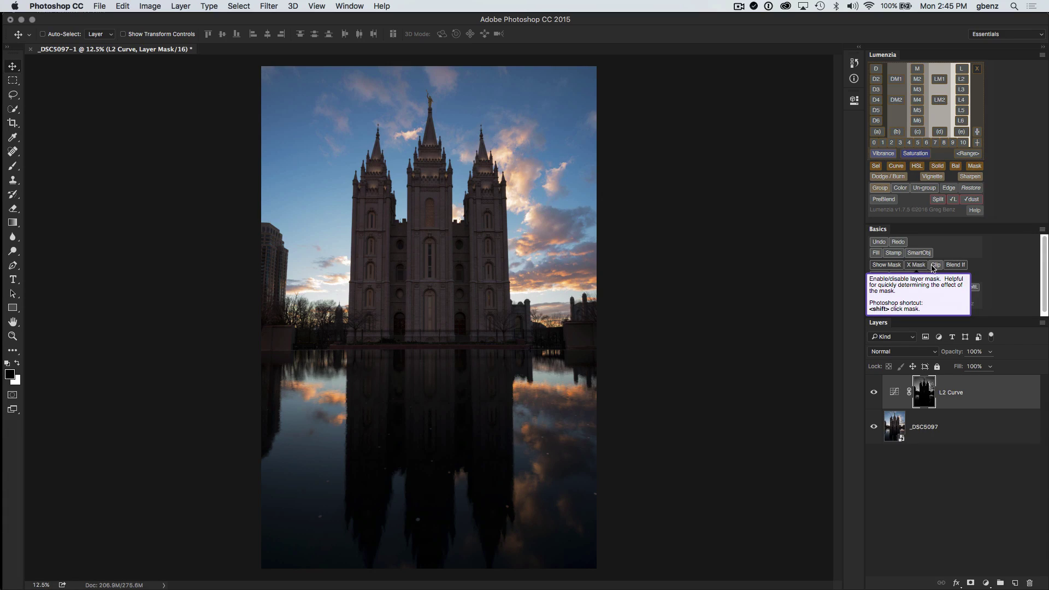
# - Clip the L2 Curve layer to the photo layer below and release the clipping mask
pyautogui.click(935, 266)
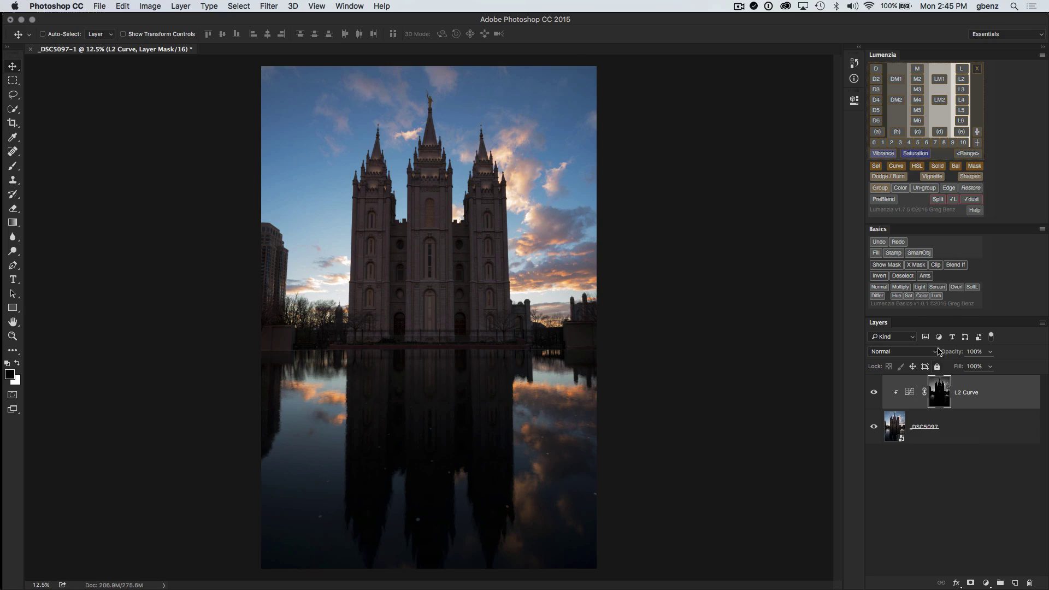
pyautogui.click(936, 266)
# - Open the L2 Curve layer's Blend If options, try the black This Layer slider, and discard the changes
pyautogui.click(956, 265)
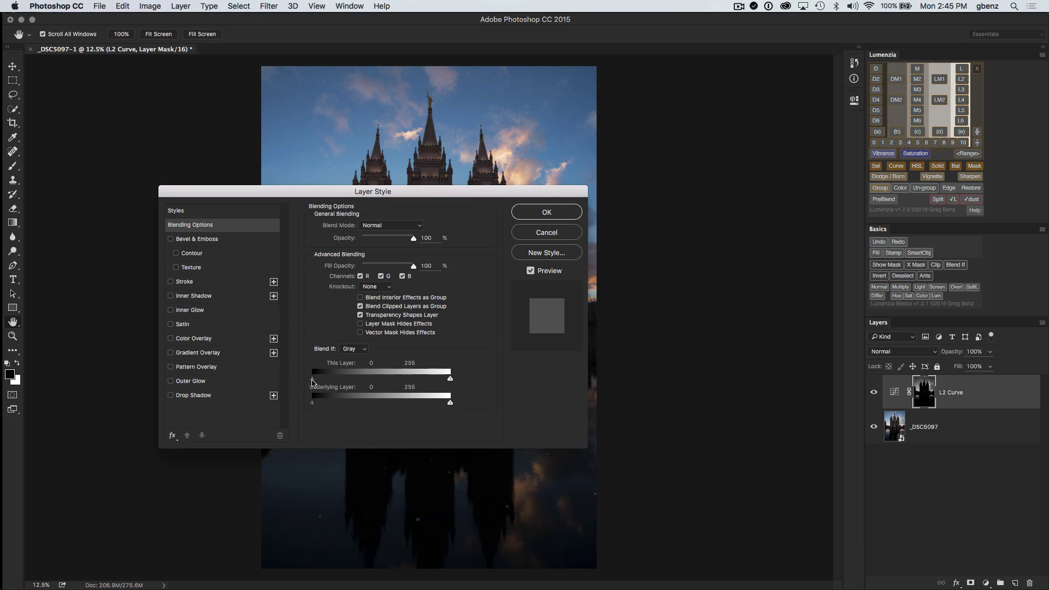
pyautogui.moveTo(313, 379)
pyautogui.mouseDown()
pyautogui.moveTo(339, 379)
pyautogui.moveTo(315, 382)
pyautogui.mouseUp()
pyautogui.press('alt')
pyautogui.click(536, 235)
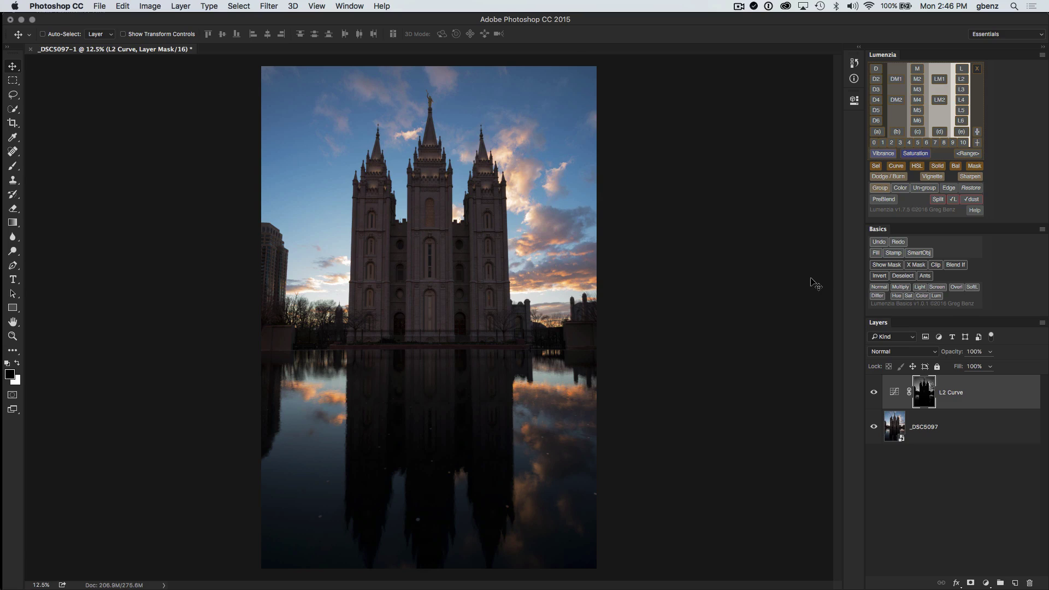
# - Invert the L2 Curve layer's mask and invert it back
pyautogui.click(878, 276)
pyautogui.click(878, 276)
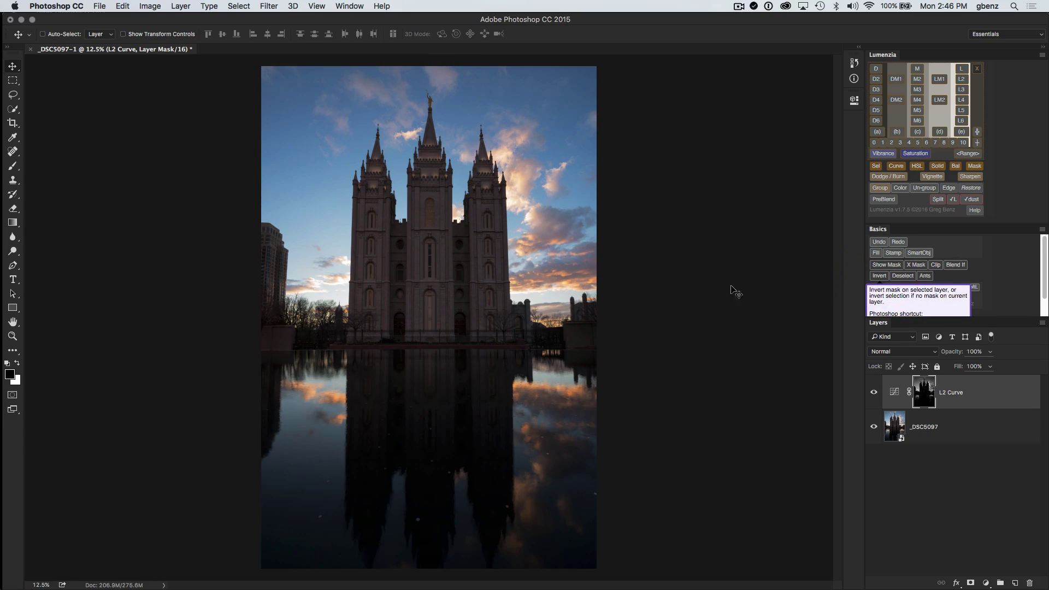
# - Lasso a rounded area around the lower half of the temple's central tower and invert the selection instead of the layer mask
pyautogui.press('l')
pyautogui.moveTo(510, 232)
pyautogui.mouseDown()
pyautogui.moveTo(377, 295)
pyautogui.moveTo(502, 335)
pyautogui.mouseUp()
pyautogui.click(880, 276)
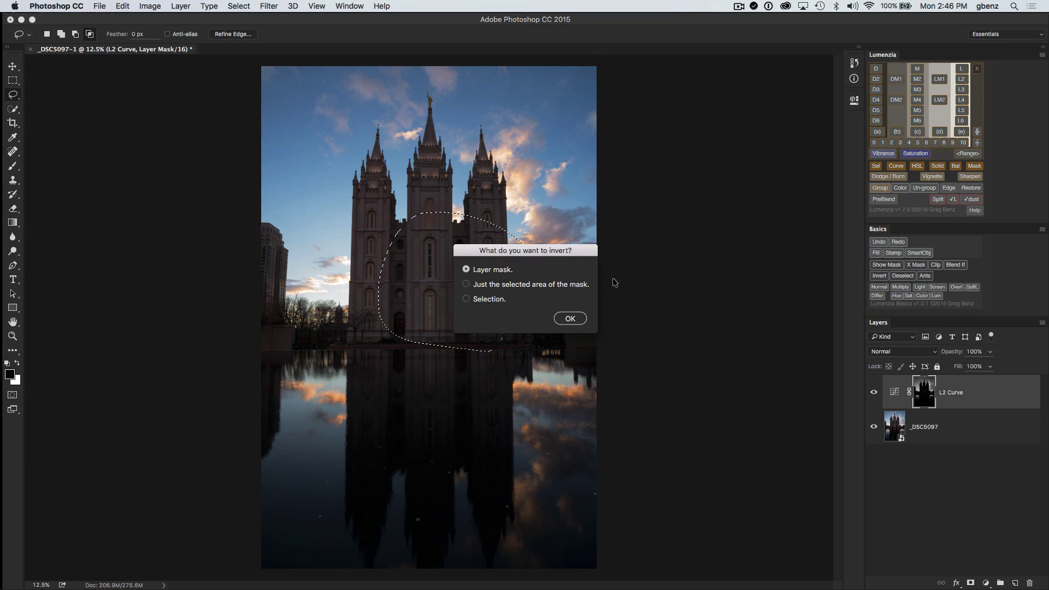
pyautogui.moveTo(553, 254); pyautogui.dragTo(716, 241)
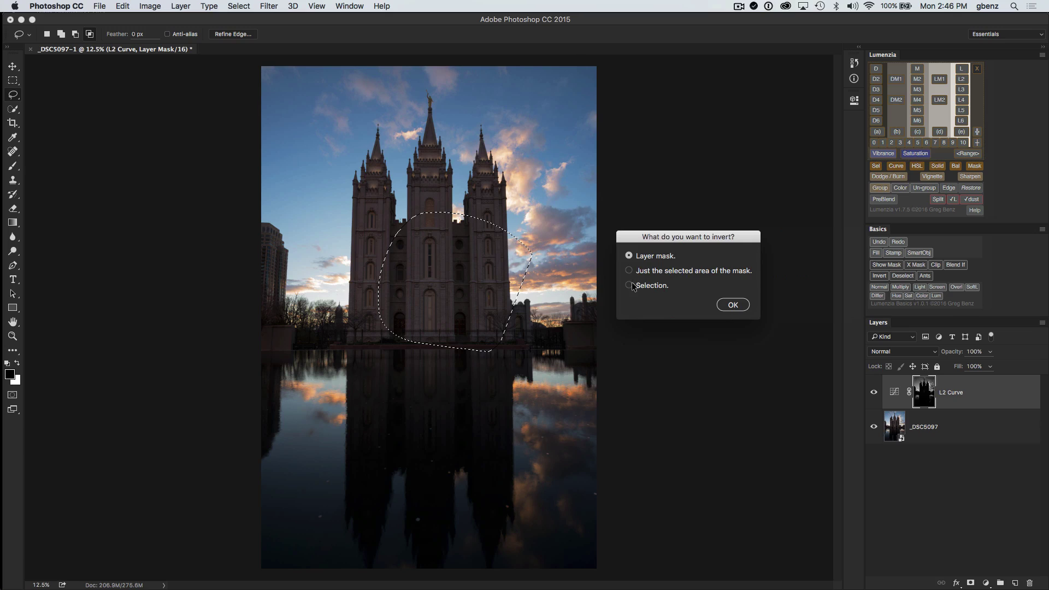
pyautogui.click(726, 305)
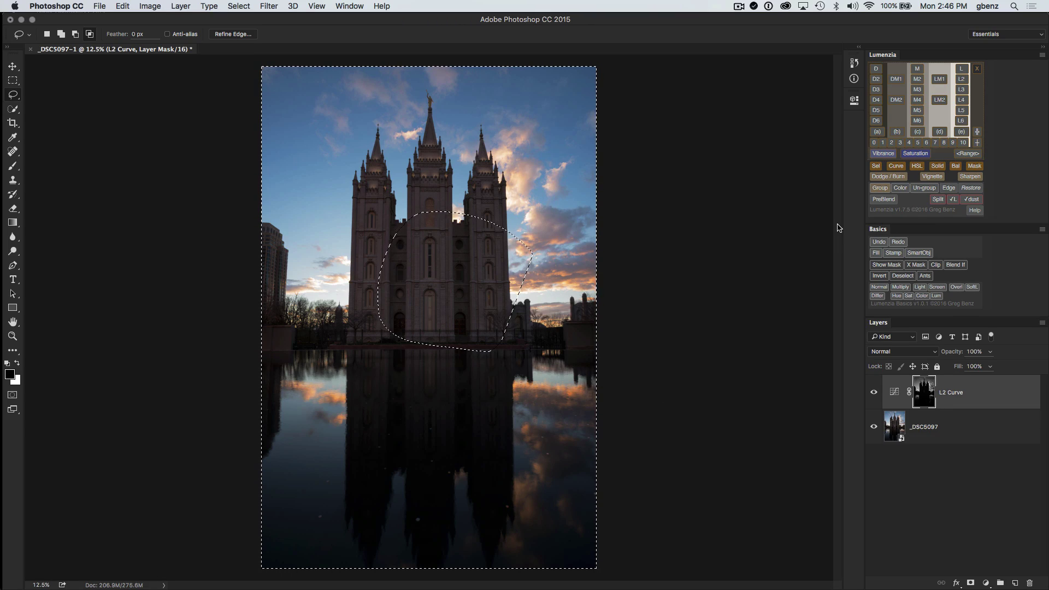
# - Deselect and reselect the inverted lasso selection twice
pyautogui.click(901, 279)
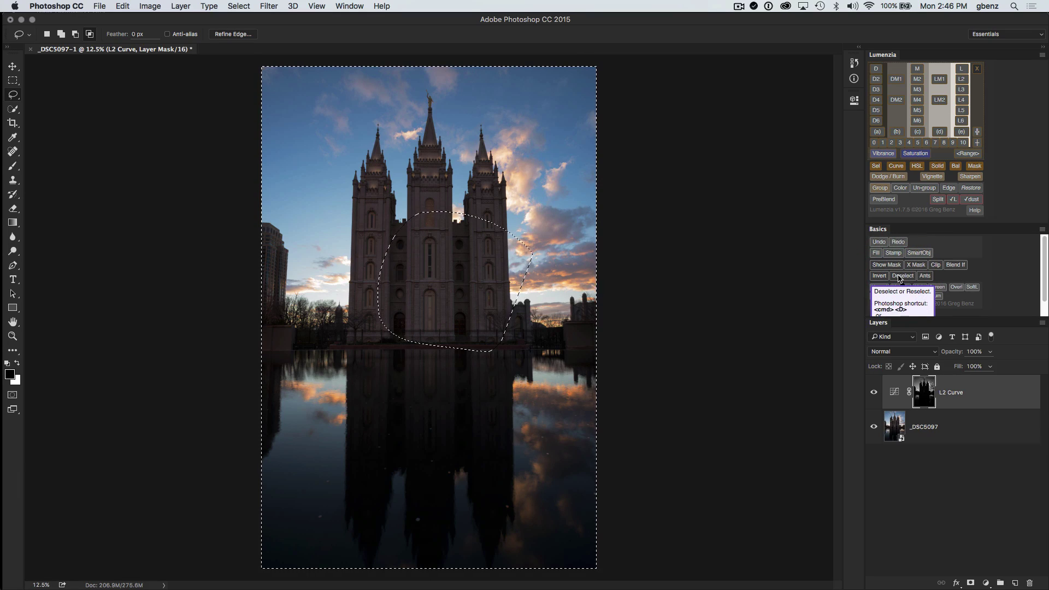
pyautogui.click(900, 277)
pyautogui.click(900, 277)
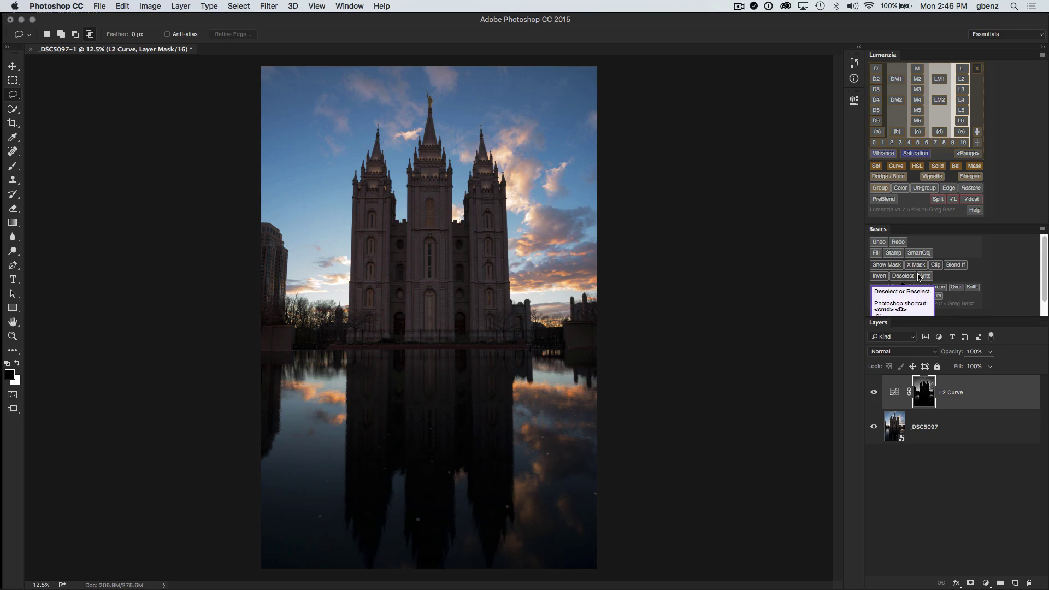
pyautogui.click(903, 278)
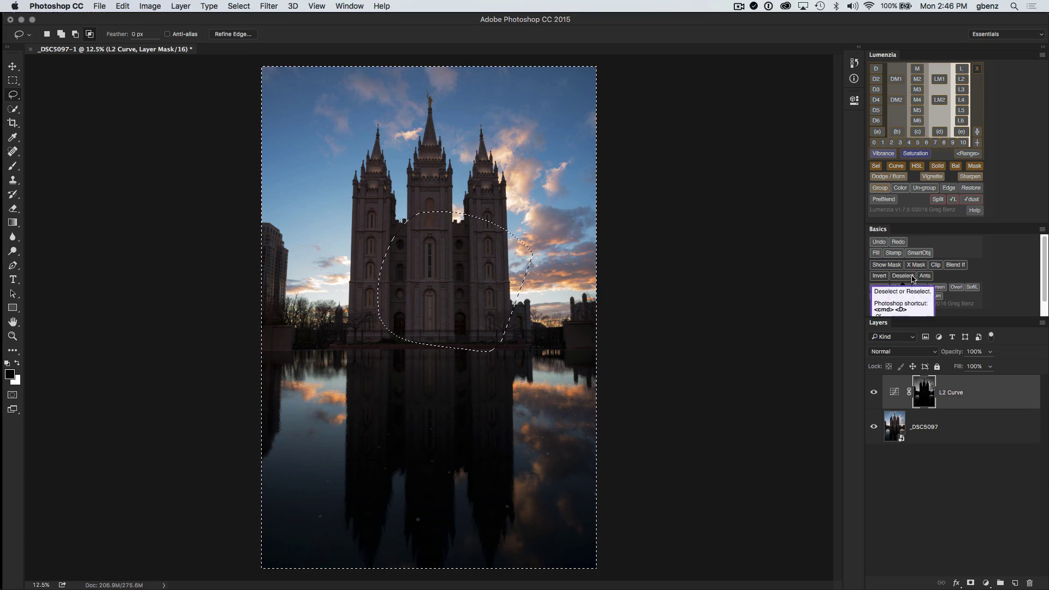
# - Hide the selection's marching ants and add a Hue/Saturation adjustment layer masked by the still-active selection
pyautogui.click(925, 278)
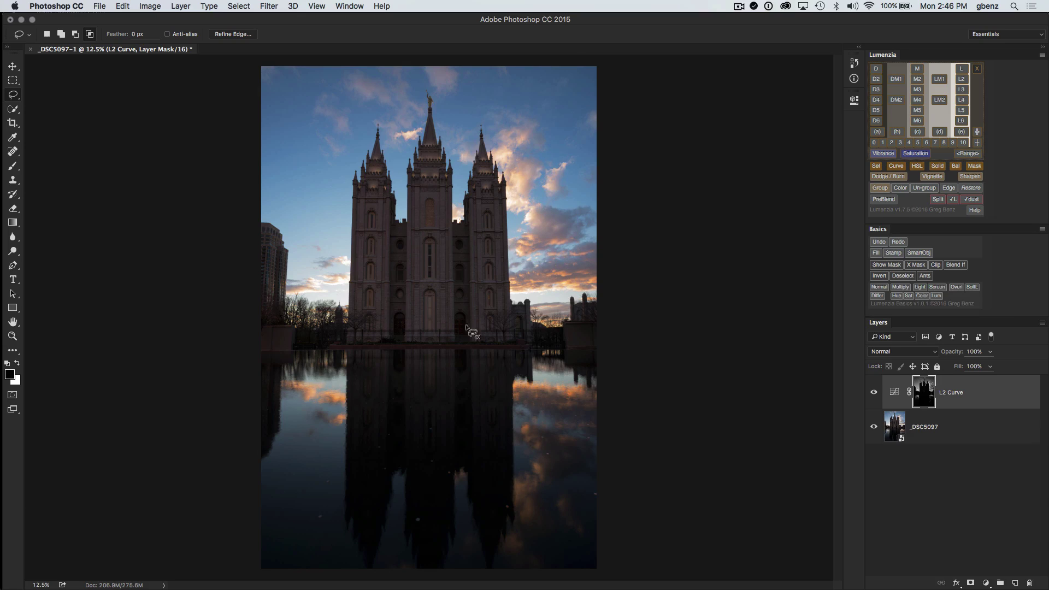
pyautogui.click(985, 583)
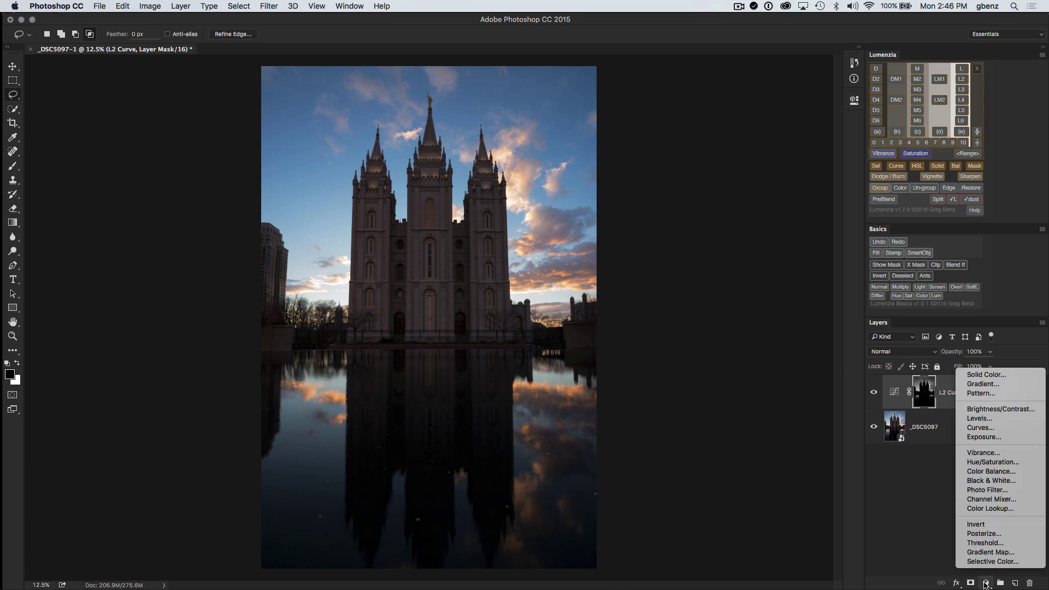
pyautogui.click(973, 462)
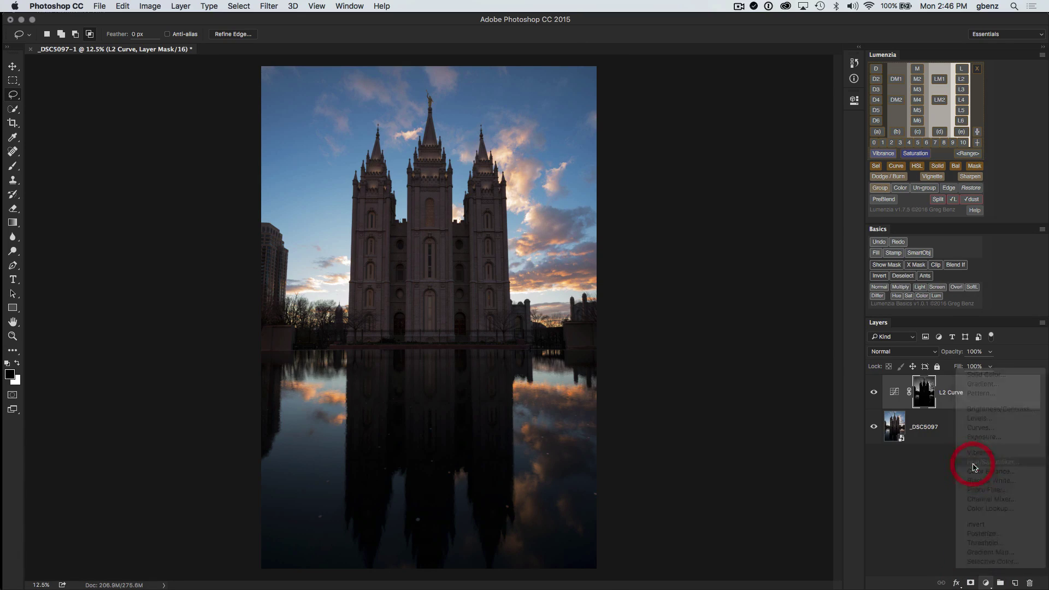
pyautogui.click(854, 100)
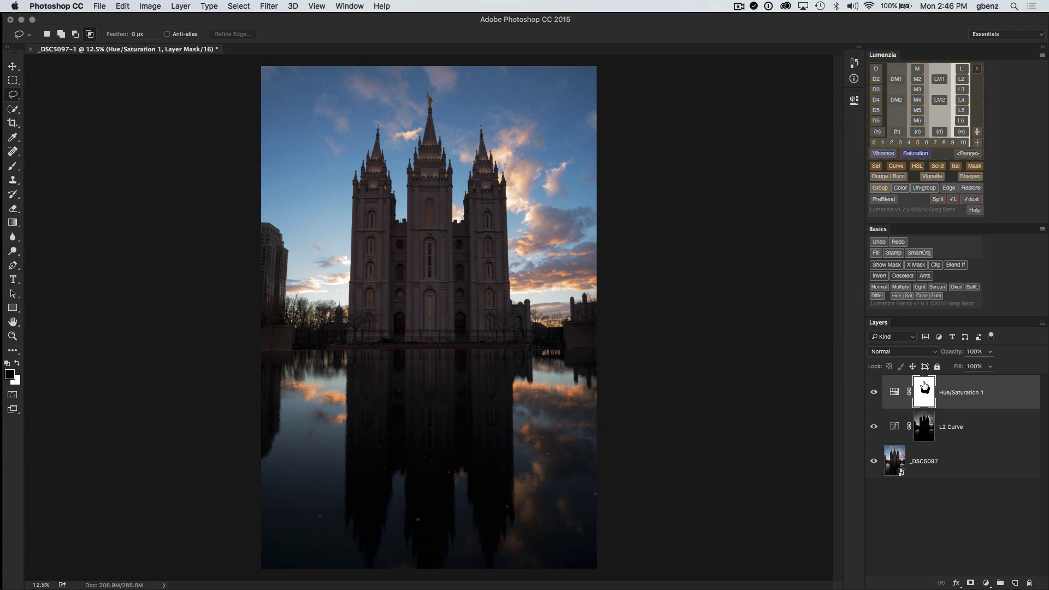
# - Undo the Hue/Saturation adjustment layer and show the selection's marching ants again
pyautogui.click(879, 242)
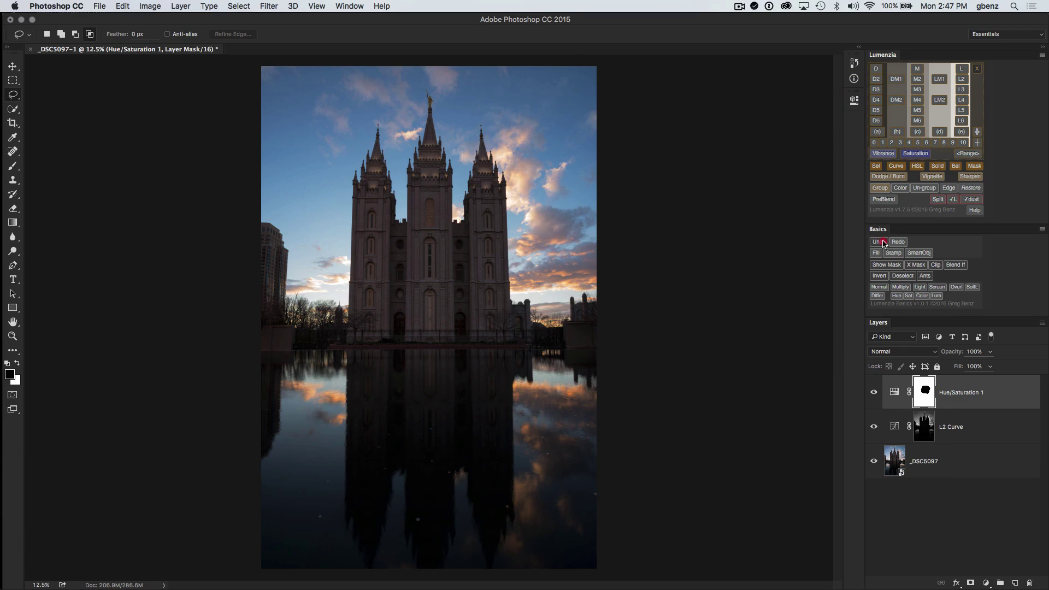
pyautogui.click(922, 279)
pyautogui.moveTo(533, 255)
pyautogui.mouseDown()
pyautogui.moveTo(494, 348)
pyautogui.moveTo(513, 295)
pyautogui.mouseUp()
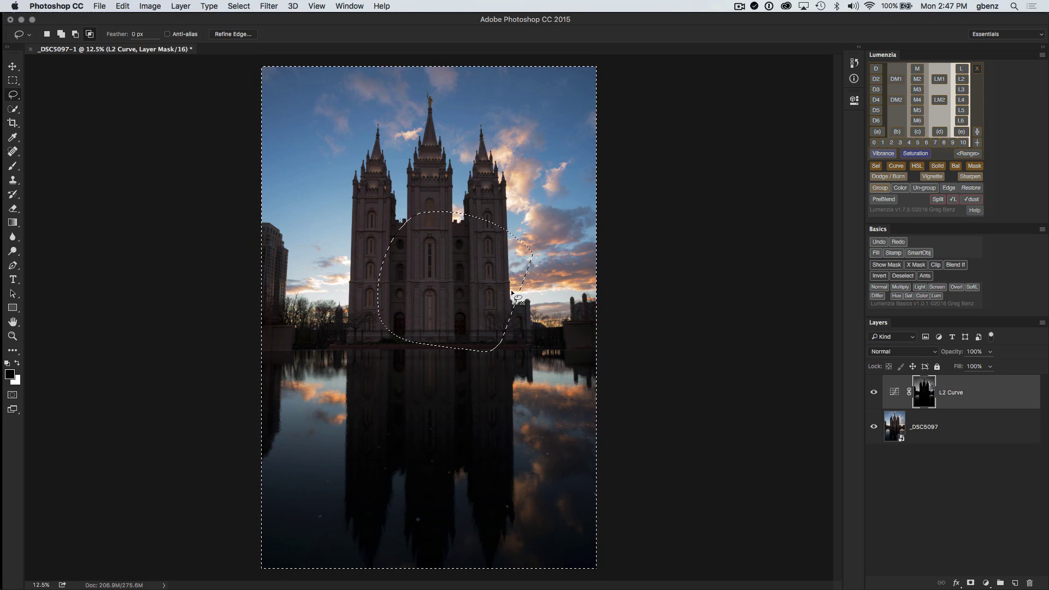
# - Load the L2 Curve layer's mask as a selection and toggle its marching ants off and on
pyautogui.keyDown('super'); pyautogui.click(935, 409); pyautogui.keyUp('super')
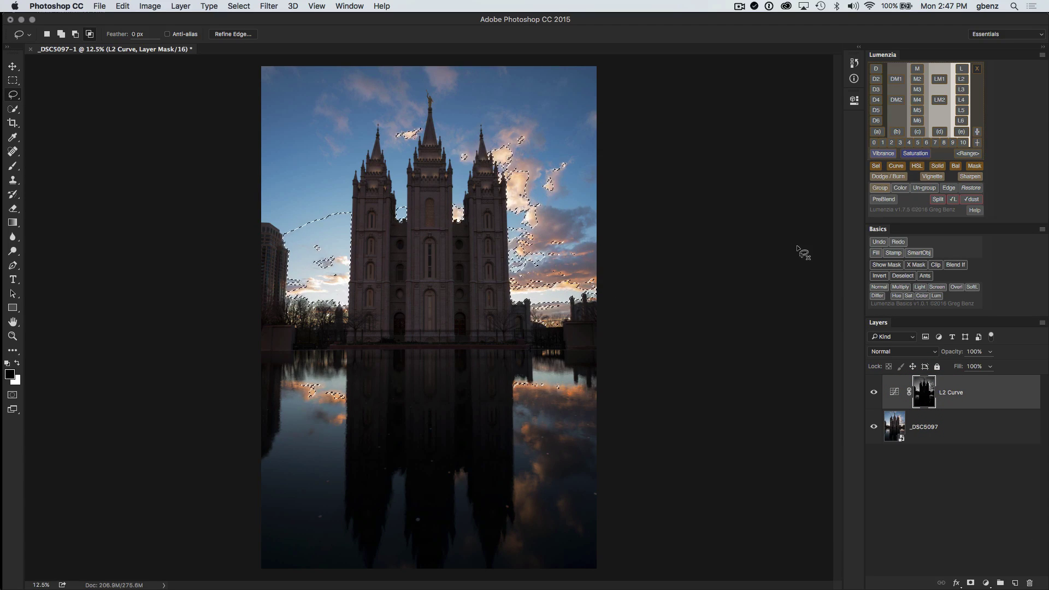
pyautogui.click(924, 276)
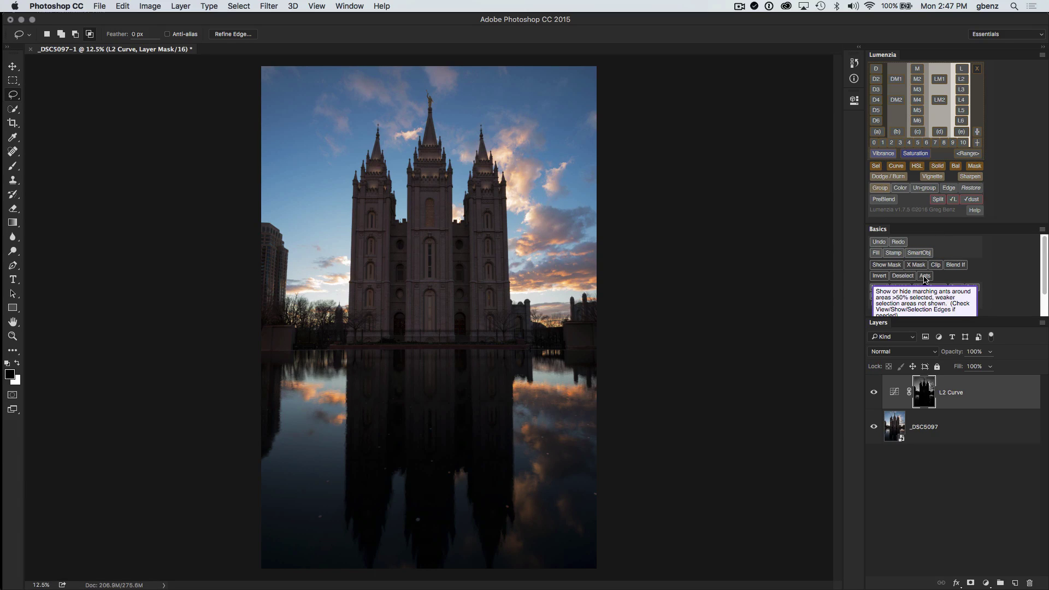
pyautogui.click(925, 276)
pyautogui.click(923, 277)
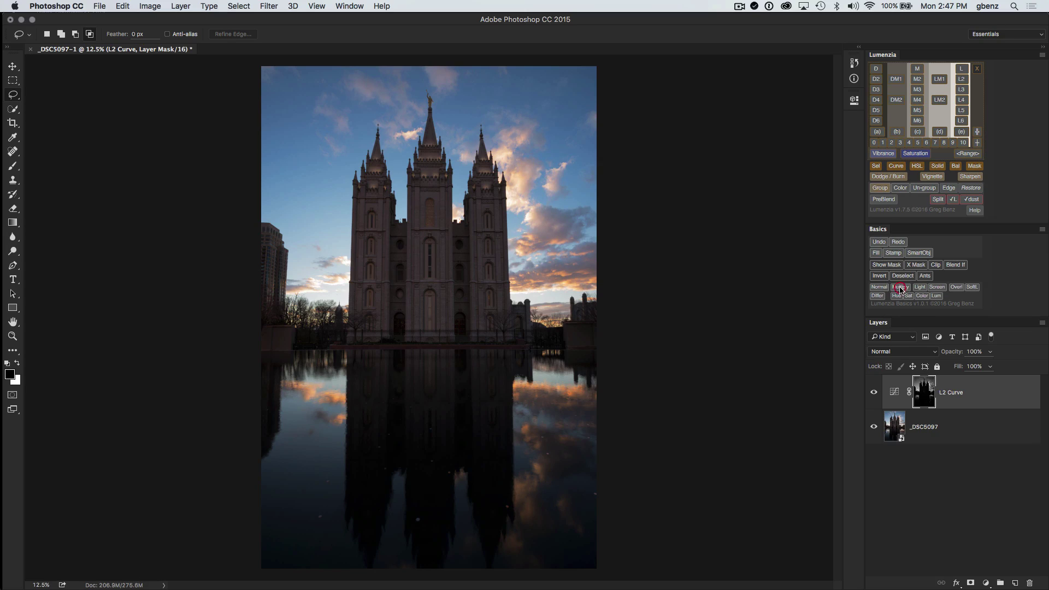
# - Try the Multiply, Lighten, Screen, Overlay, Soft Light and Difference blend modes on the L2 Curve layer and return it to Normal
pyautogui.click(901, 288)
pyautogui.click(920, 288)
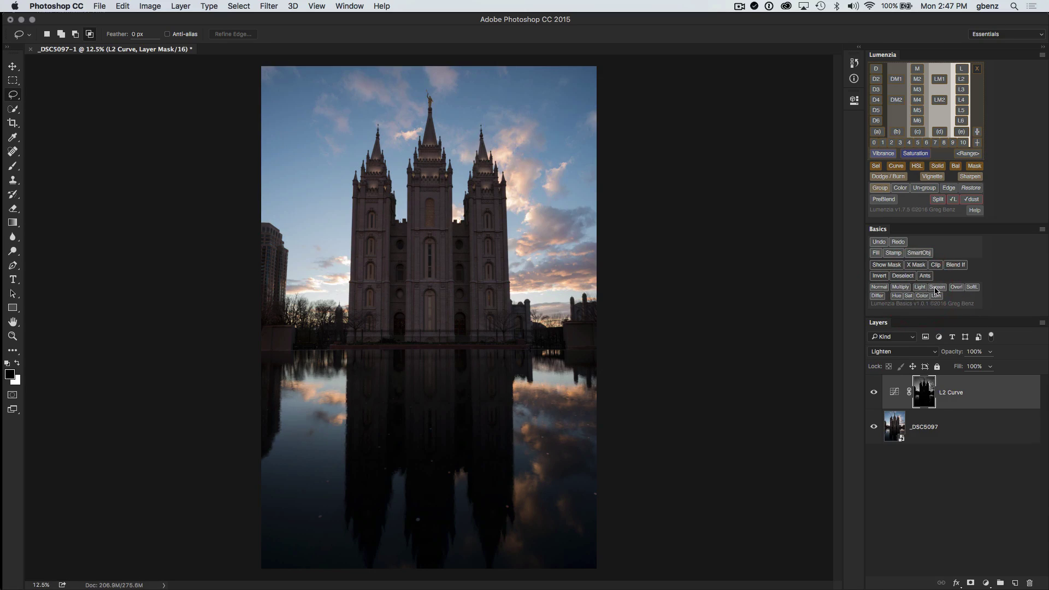
pyautogui.click(935, 288)
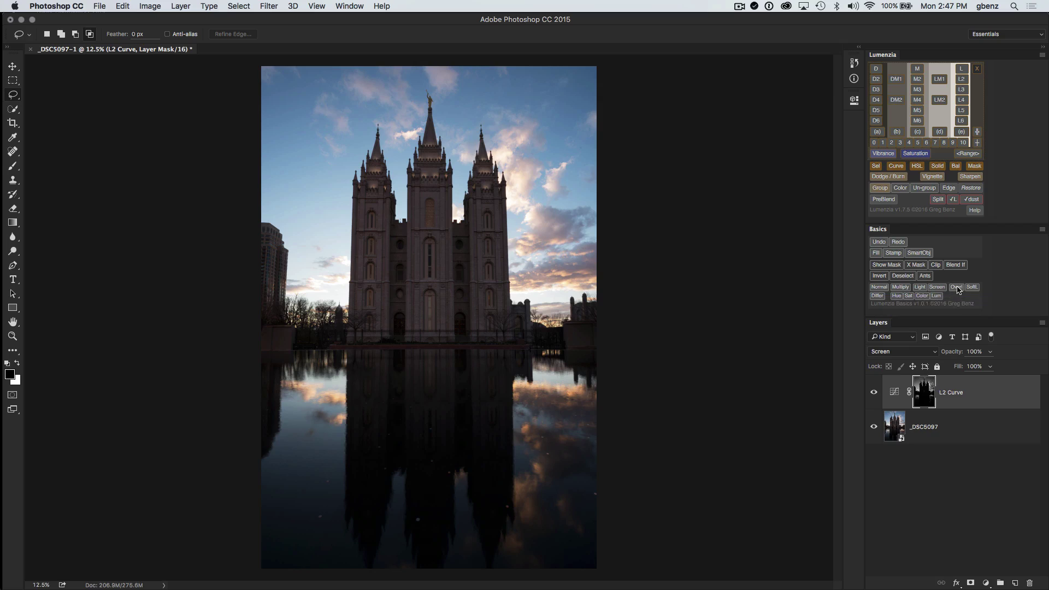
pyautogui.click(958, 288)
pyautogui.click(972, 288)
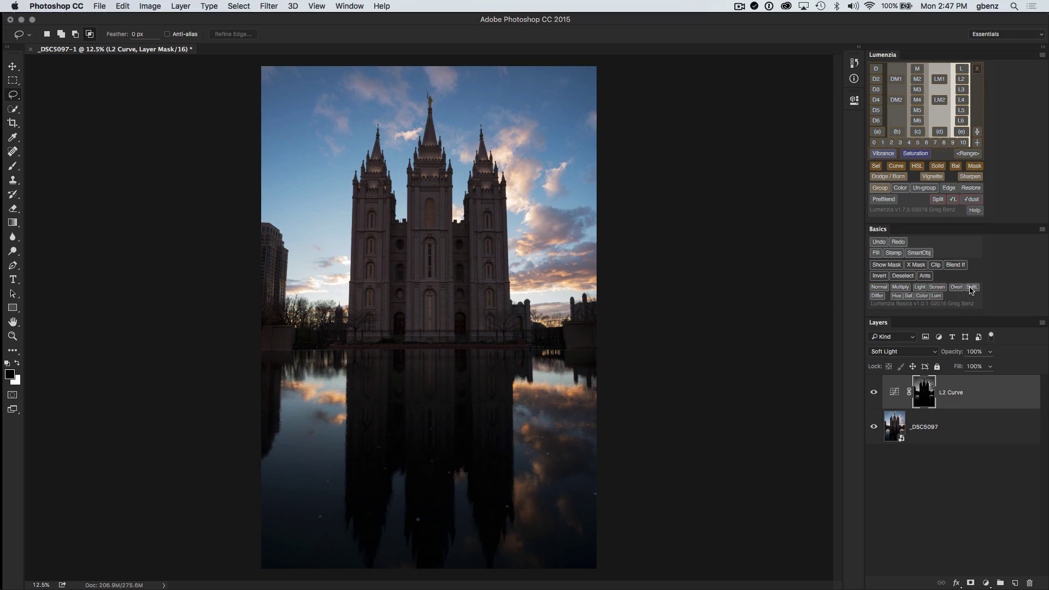
pyautogui.click(876, 296)
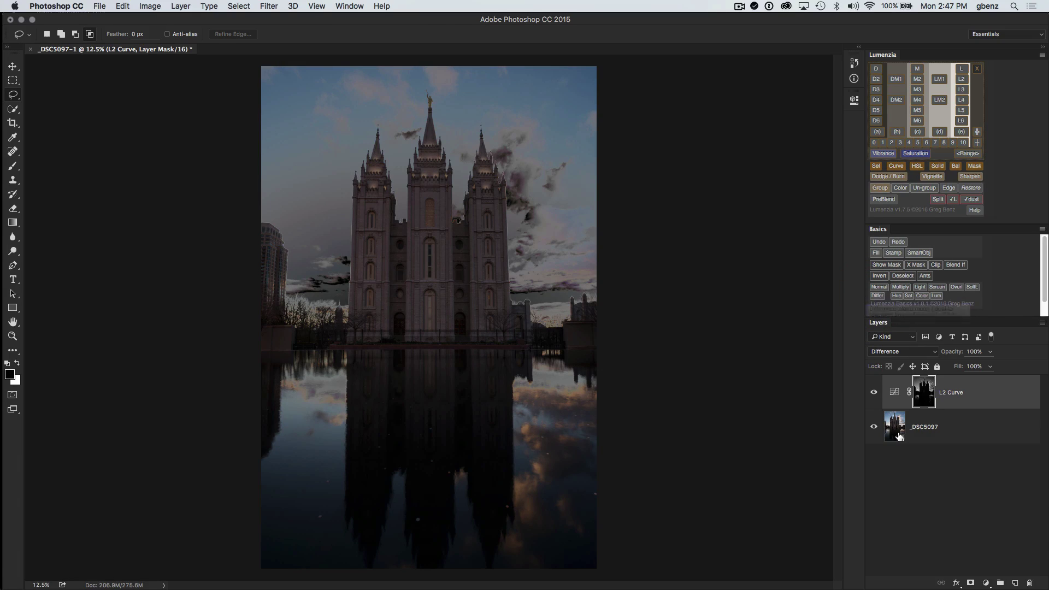
pyautogui.click(877, 297)
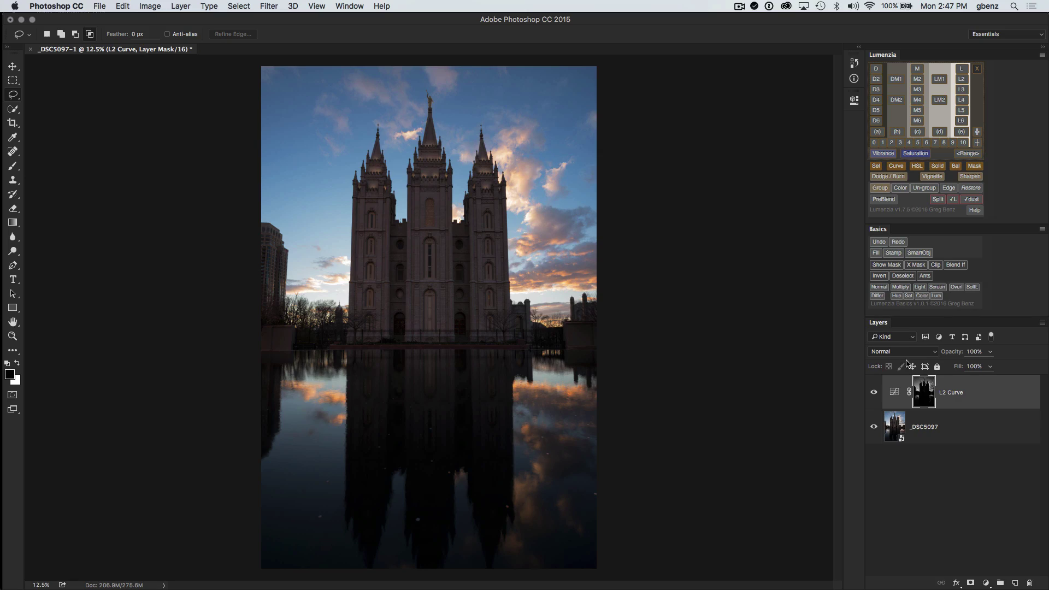
# - Switch the L2 Curve layer to Multiply and back to Normal, and do the same with Overlay
pyautogui.click(903, 288)
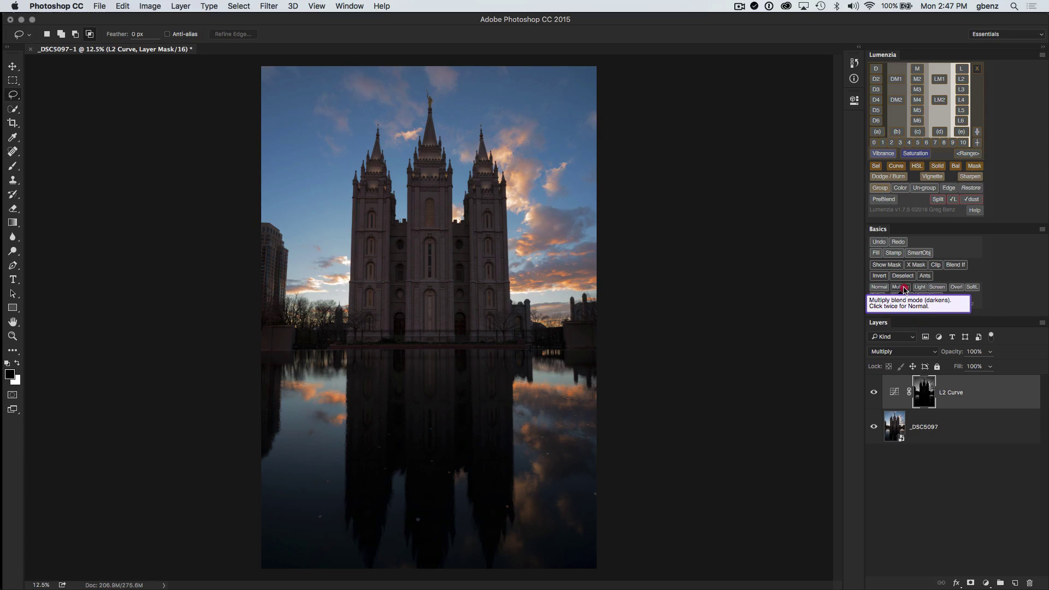
pyautogui.click(904, 289)
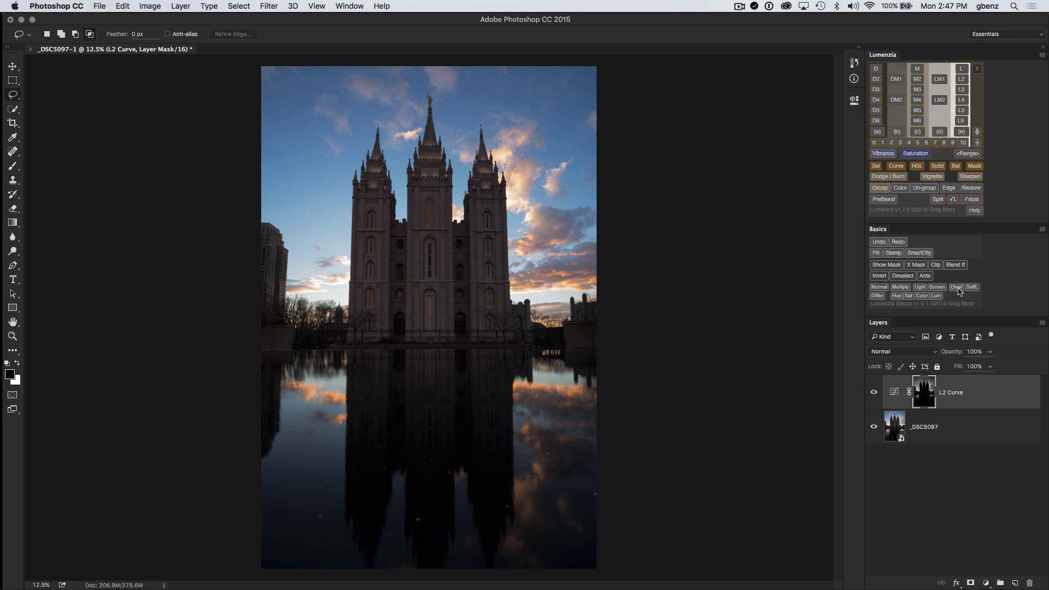
pyautogui.click(959, 289)
pyautogui.click(960, 289)
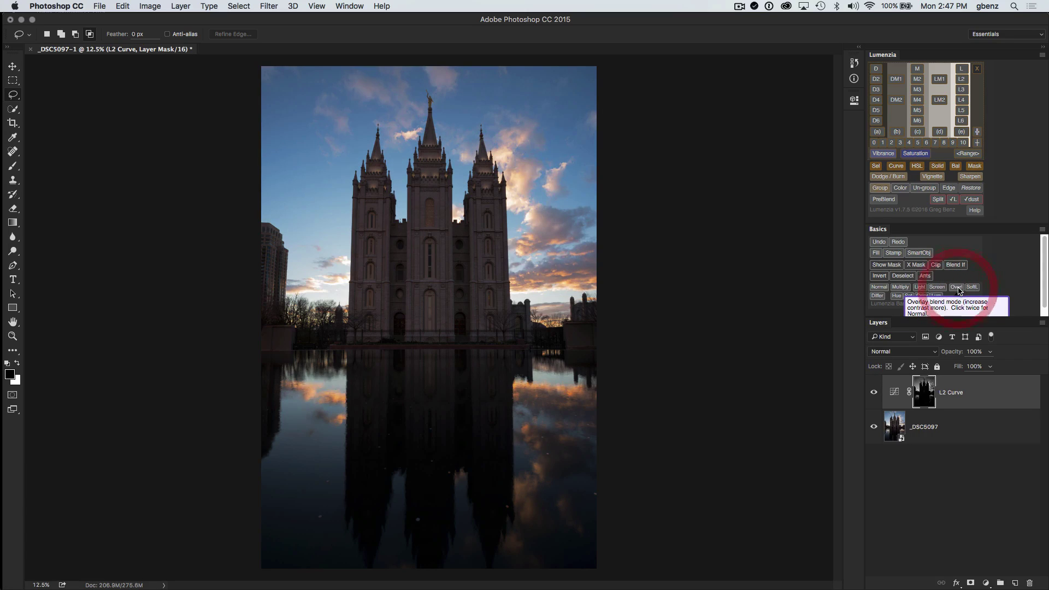